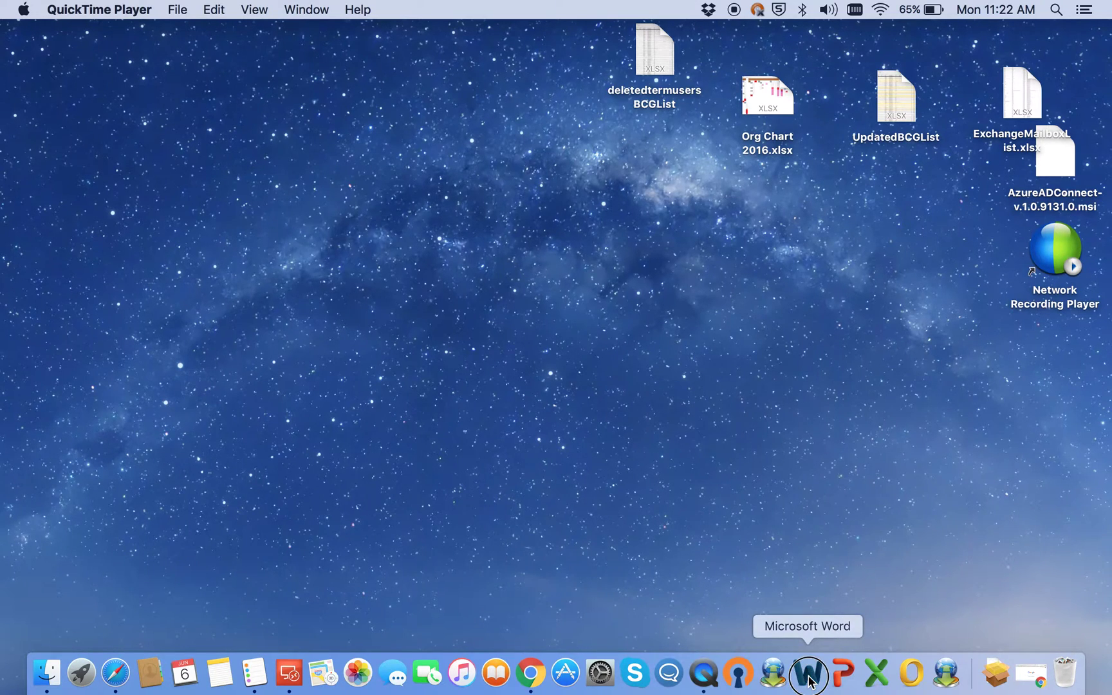
Step: Remove the Microsoft Word, PowerPoint and Excel shortcuts from the Dock
{"action": "right_click", "coordinate": [809, 680]}
{"action": "left_click", "coordinate": [999, 608]}
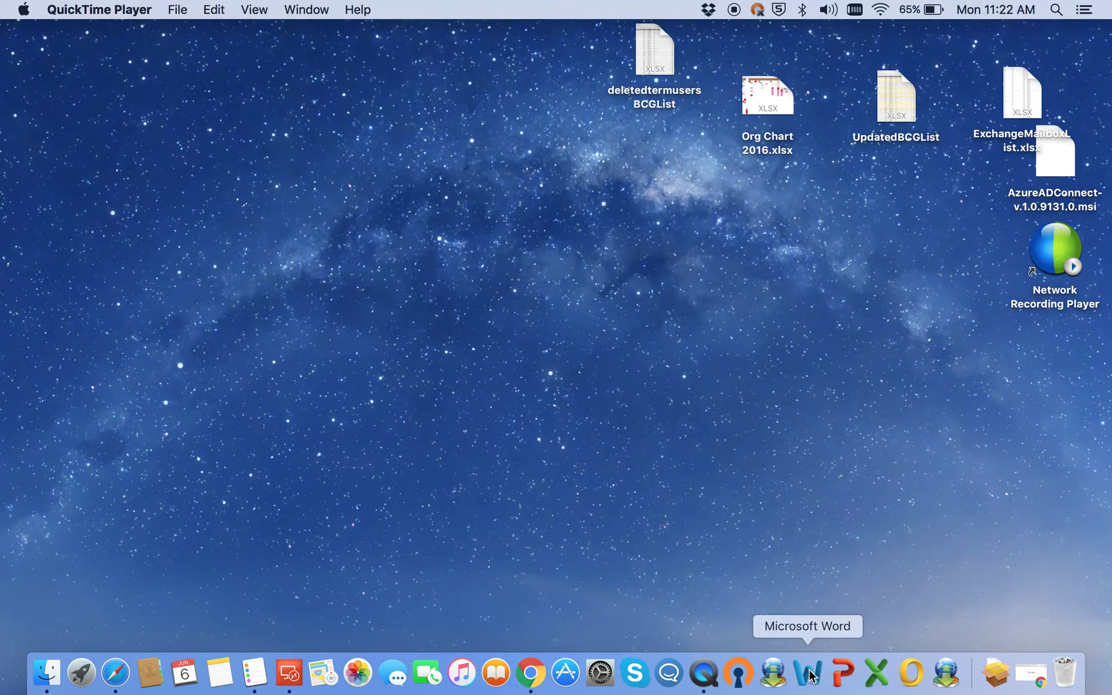
{"action": "left_click_drag", "start_coordinate": [809, 672], "coordinate": [1073, 675]}
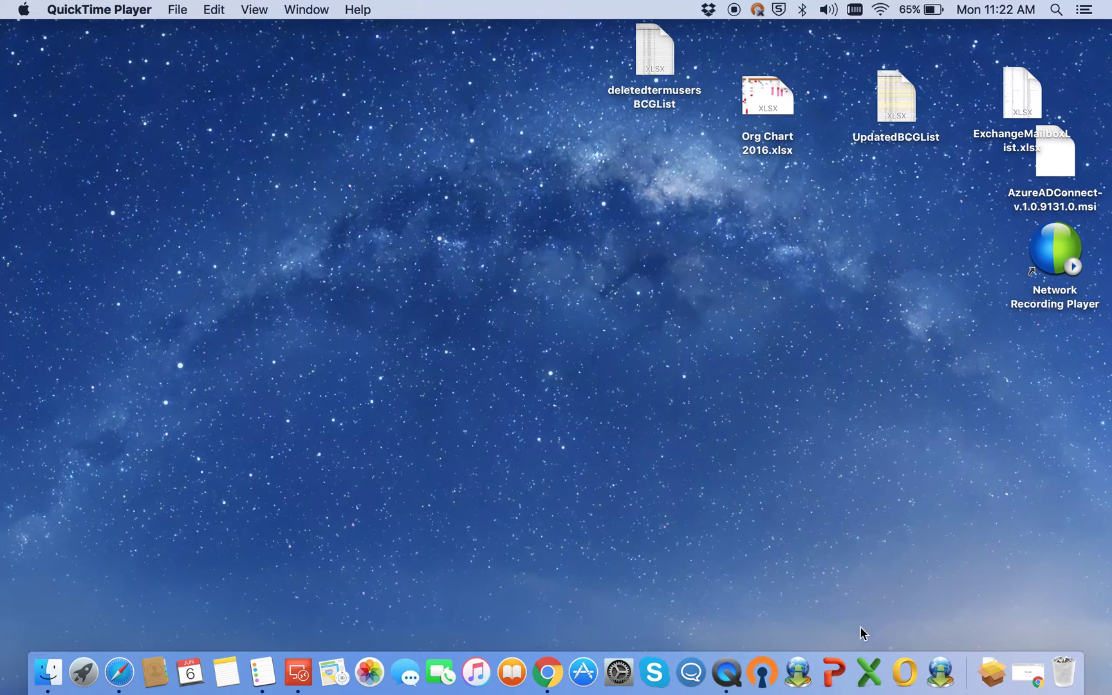
{"action": "left_click_drag", "start_coordinate": [833, 672], "coordinate": [1063, 671]}
{"action": "left_click_drag", "start_coordinate": [862, 673], "coordinate": [1052, 661]}
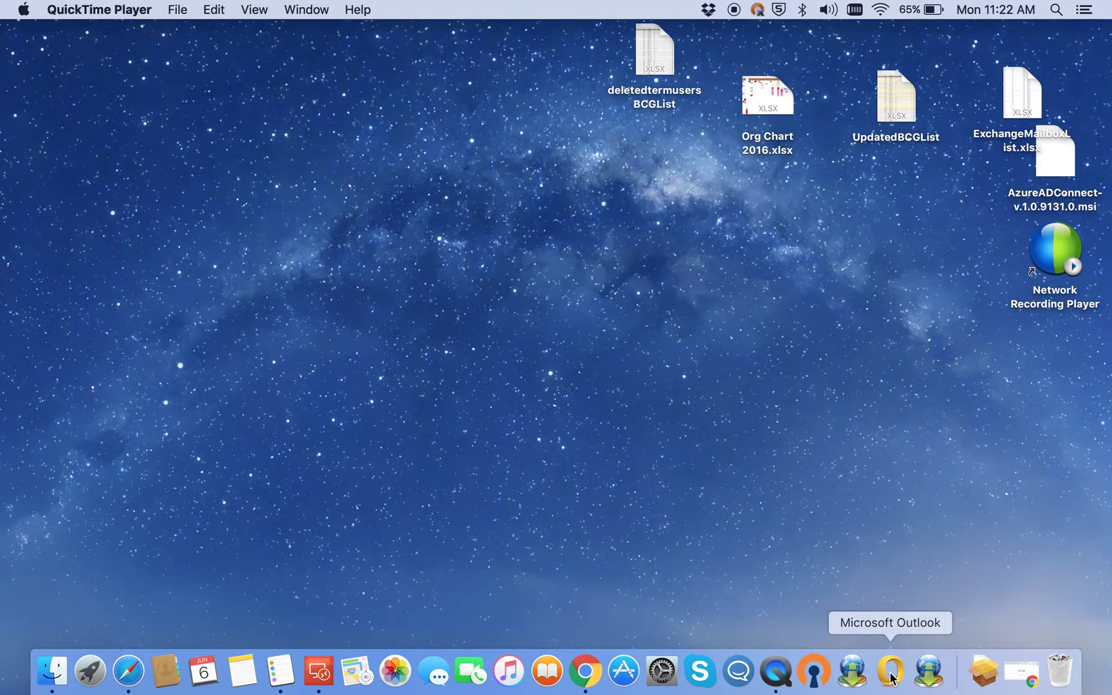
Step: Move Microsoft Excel, PowerPoint and Word from the Microsoft Office 2011 folder in Applications to the Trash, and close the Finder window
{"action": "left_click", "coordinate": [54, 670]}
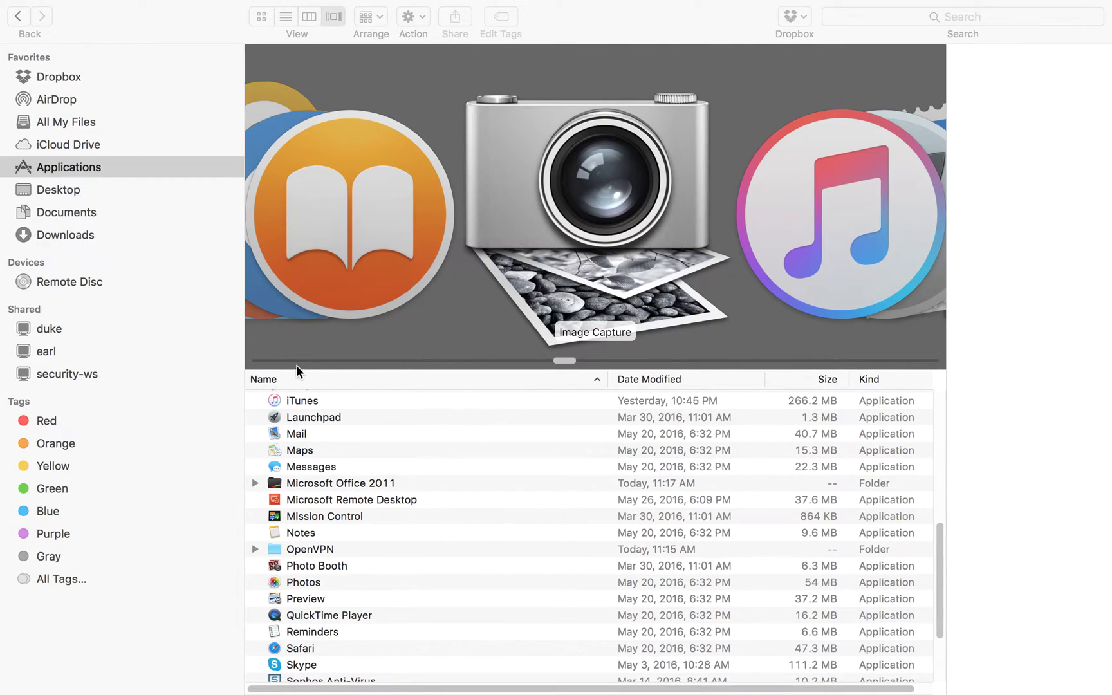
{"action": "left_click_drag", "start_coordinate": [944, 565], "coordinate": [944, 593]}
{"action": "left_click", "coordinate": [256, 492]}
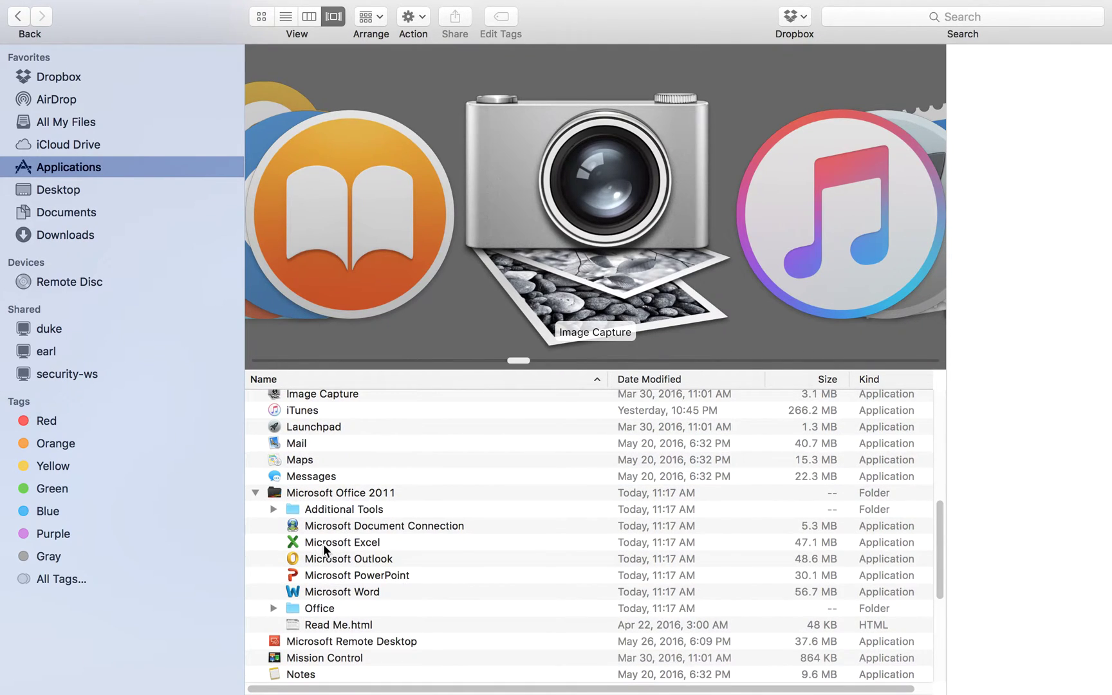
{"action": "left_click_drag", "start_coordinate": [319, 542], "coordinate": [1078, 681]}
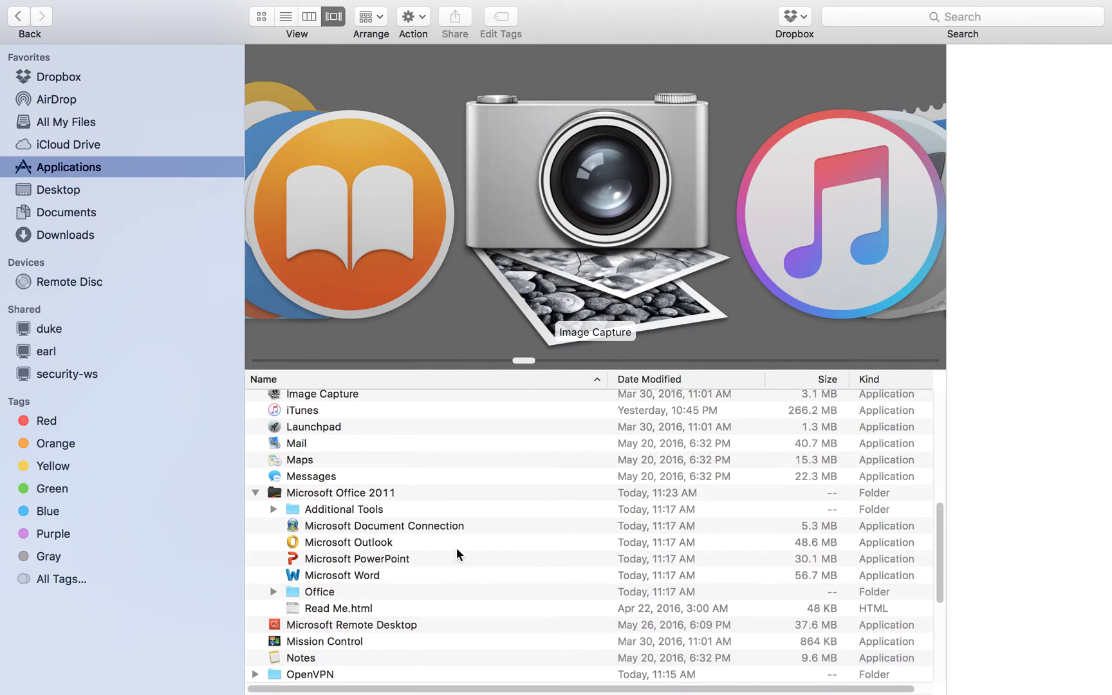
{"action": "left_click_drag", "start_coordinate": [320, 559], "coordinate": [1075, 683]}
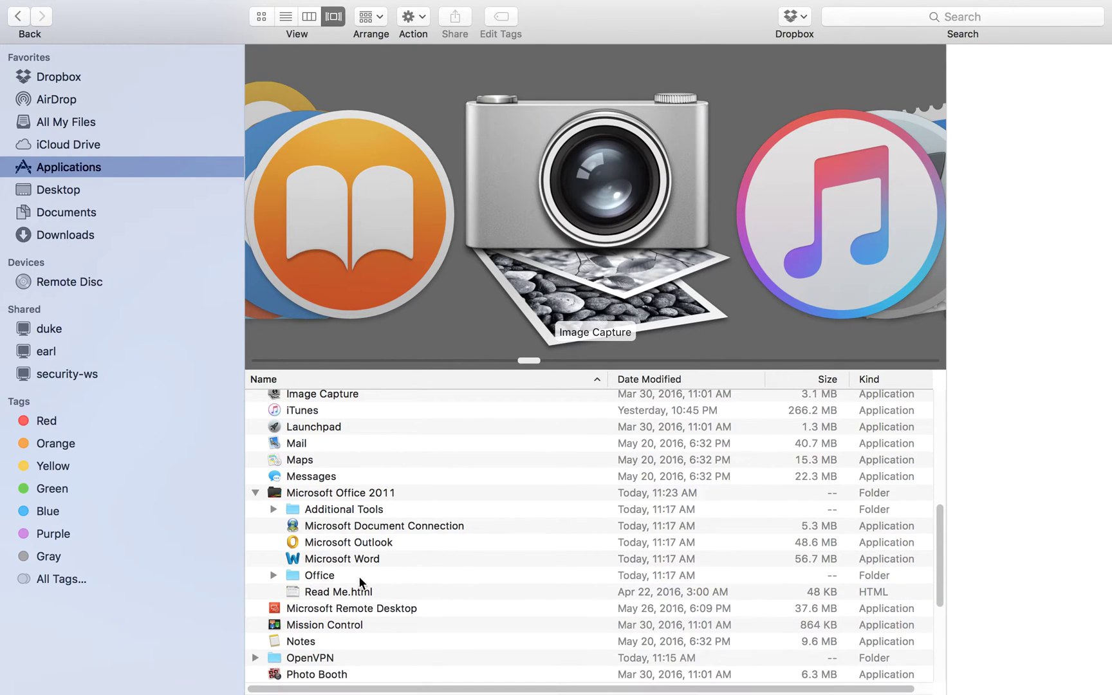
{"action": "left_click_drag", "start_coordinate": [320, 560], "coordinate": [1076, 682]}
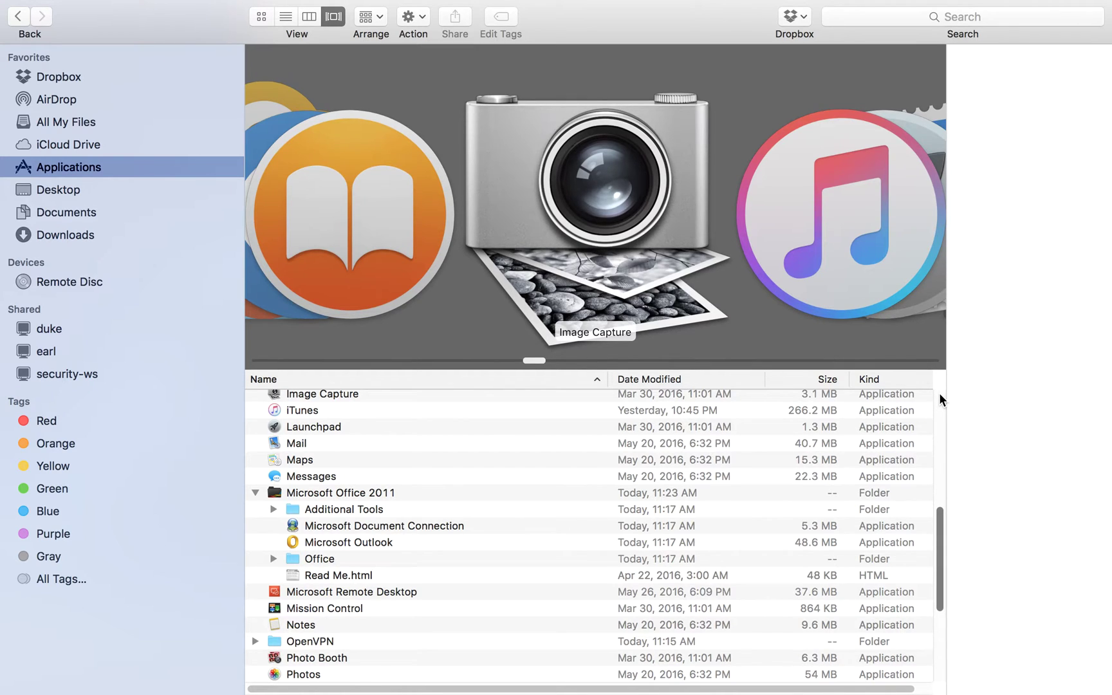
{"action": "mouse_move", "coordinate": [280, 5]}
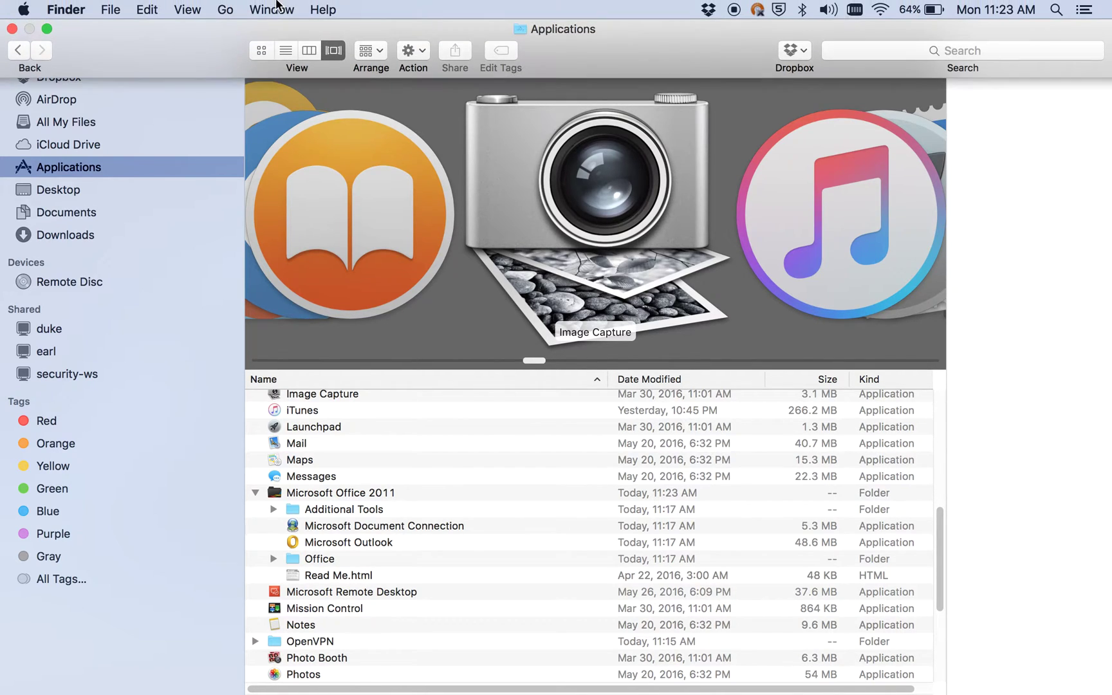
{"action": "left_click", "coordinate": [12, 30]}
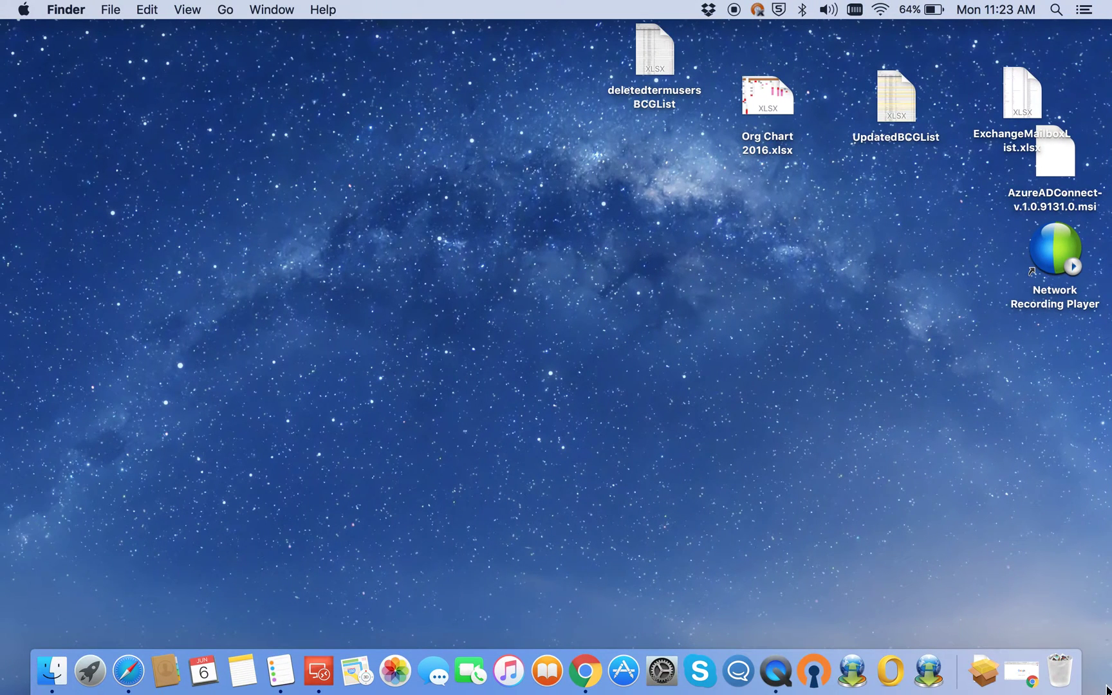
Step: Open the Trash and permanently erase all the items in it
{"action": "left_click", "coordinate": [1062, 673]}
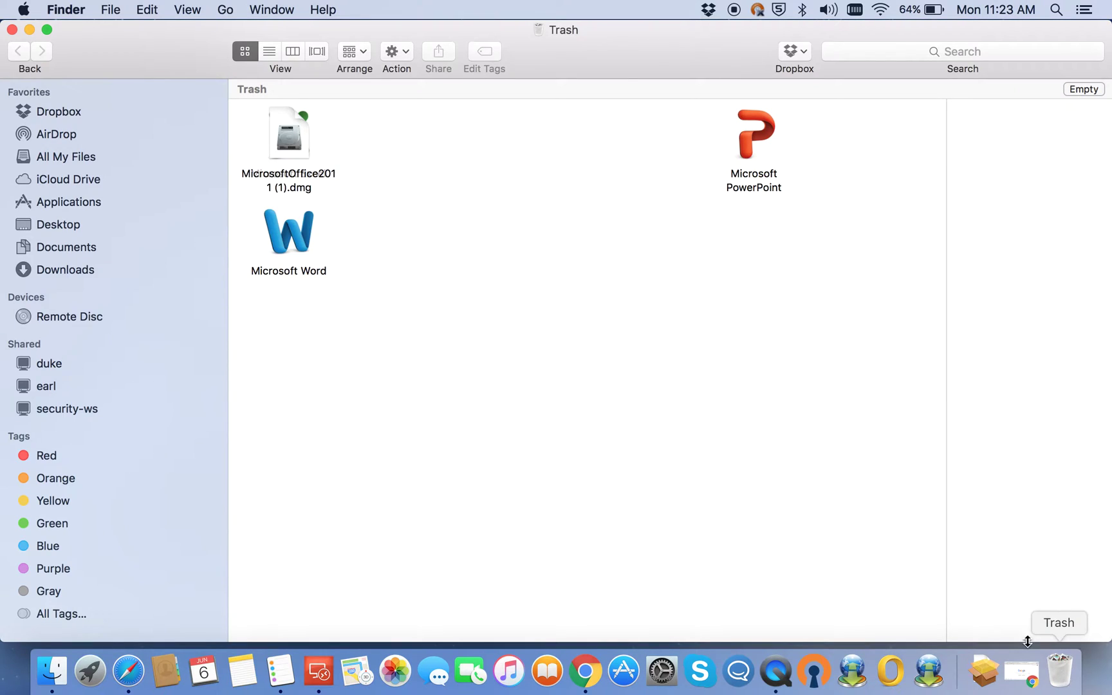
{"action": "left_click_drag", "start_coordinate": [814, 346], "coordinate": [444, 240]}
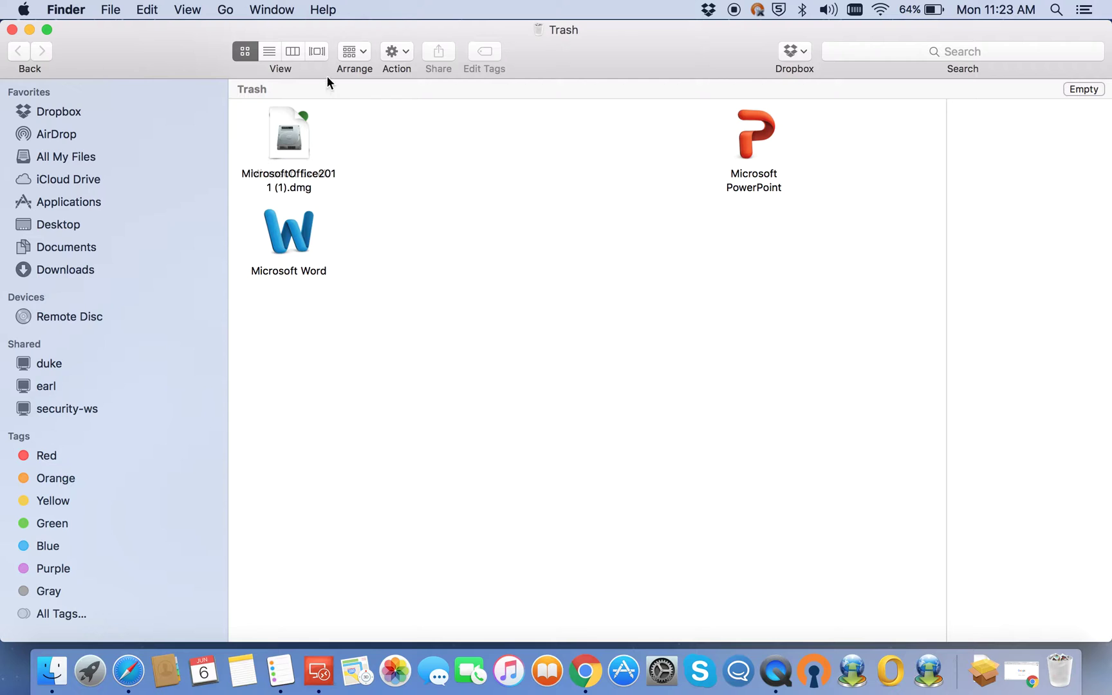
{"action": "left_click", "coordinate": [405, 50]}
{"action": "left_click", "coordinate": [434, 103]}
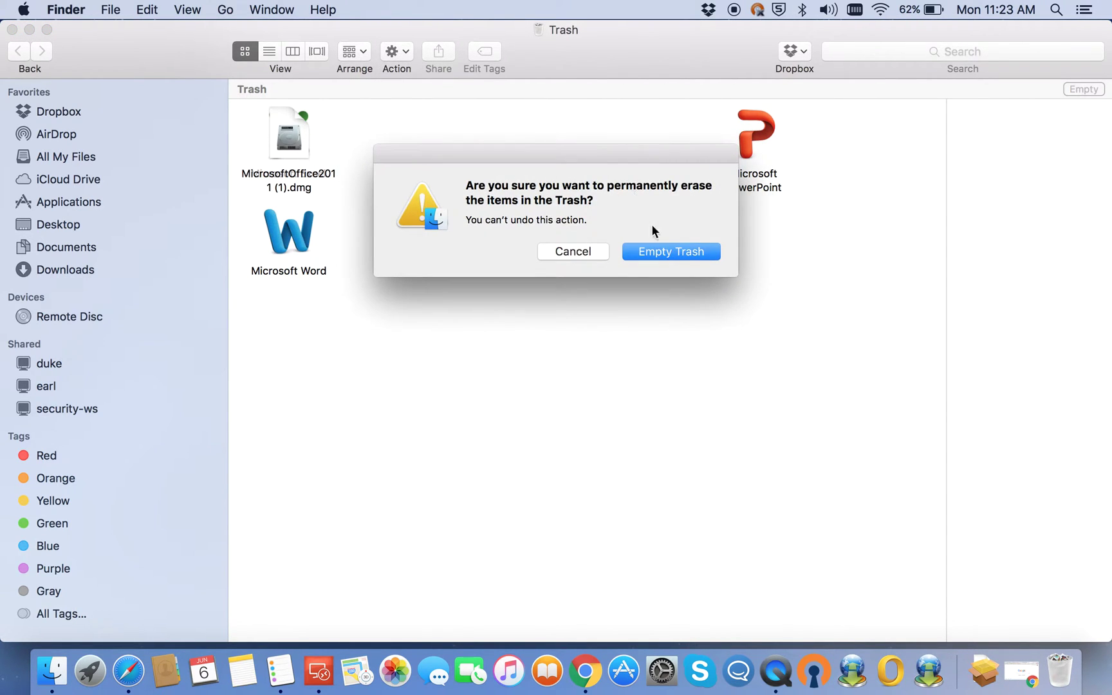
{"action": "left_click", "coordinate": [660, 252]}
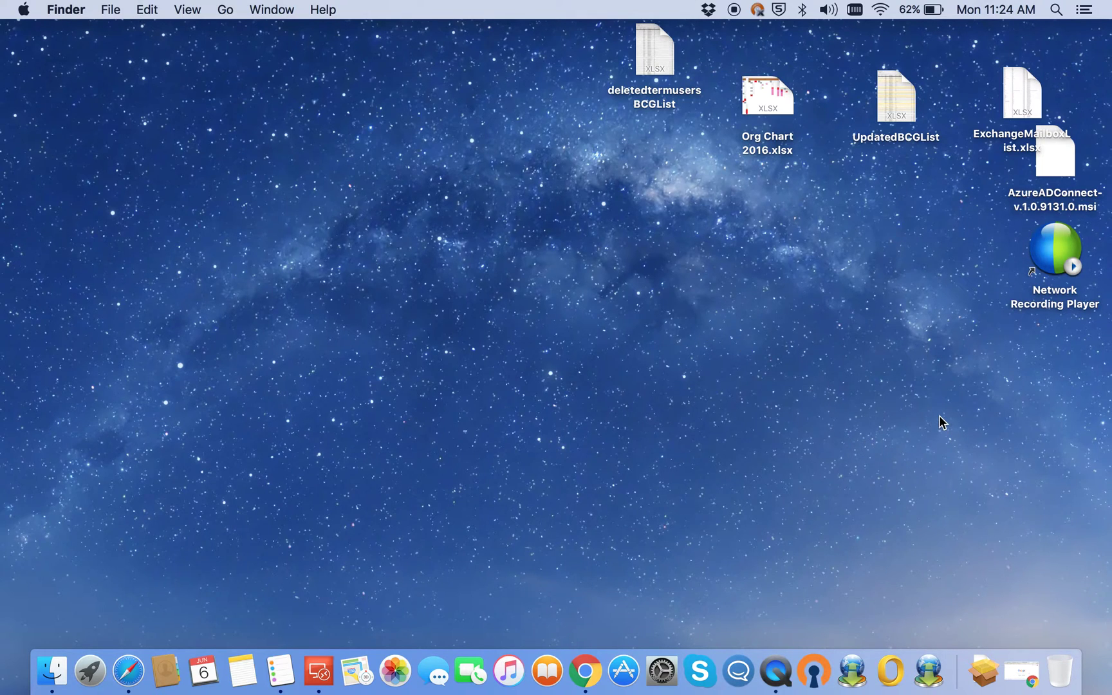
Step: Switch to Google Chrome and go to login.microsoftonline.com
{"action": "left_click", "coordinate": [589, 673]}
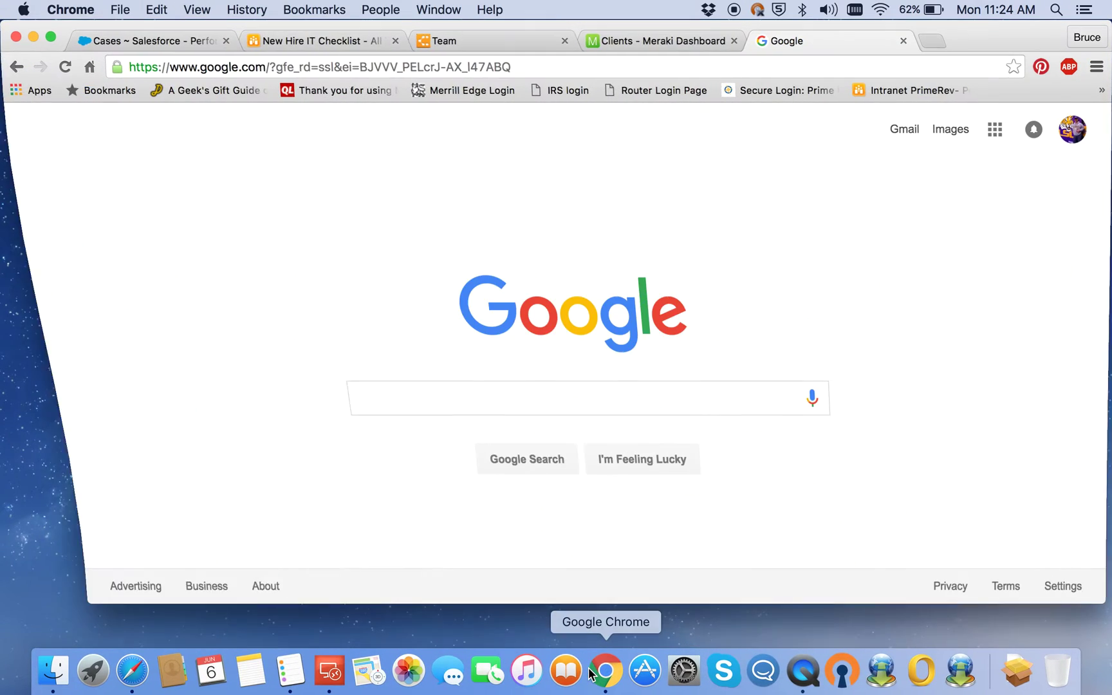
{"action": "left_click", "coordinate": [764, 67]}
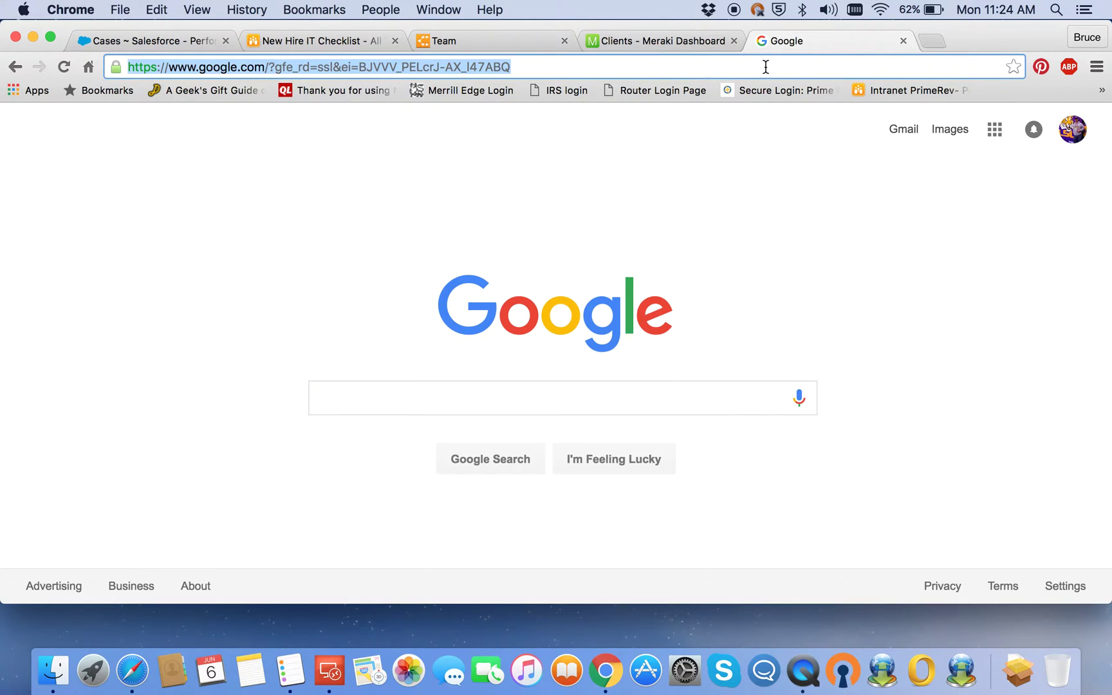
{"action": "type", "text": "login.microsoftonline.com"}
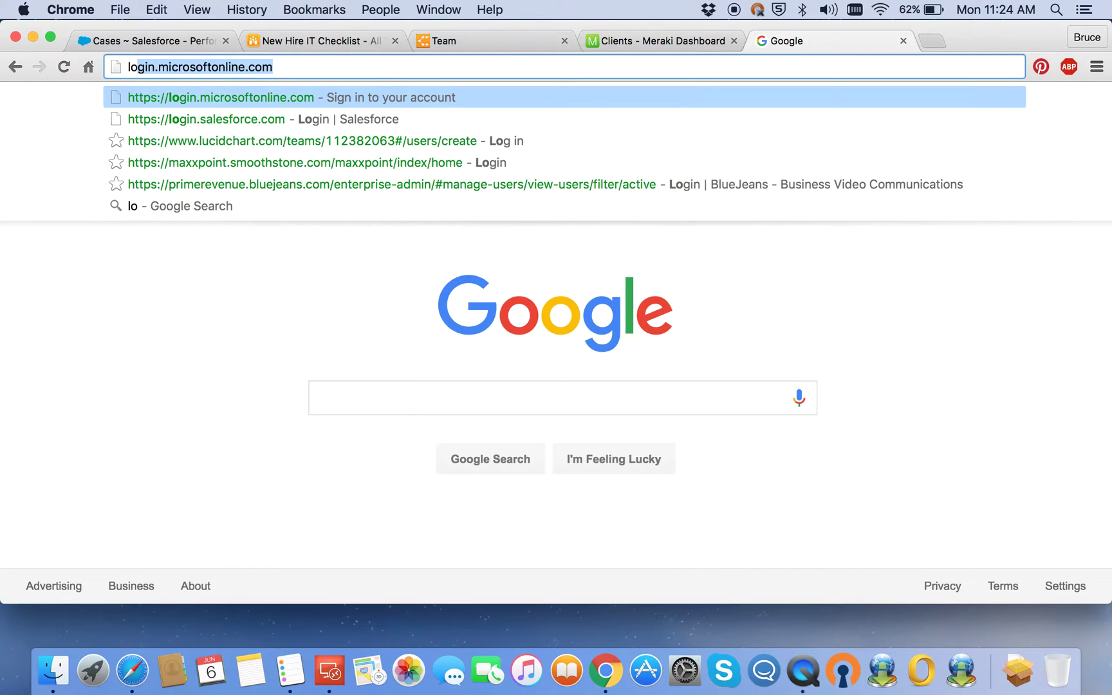
{"action": "key", "text": "Return"}
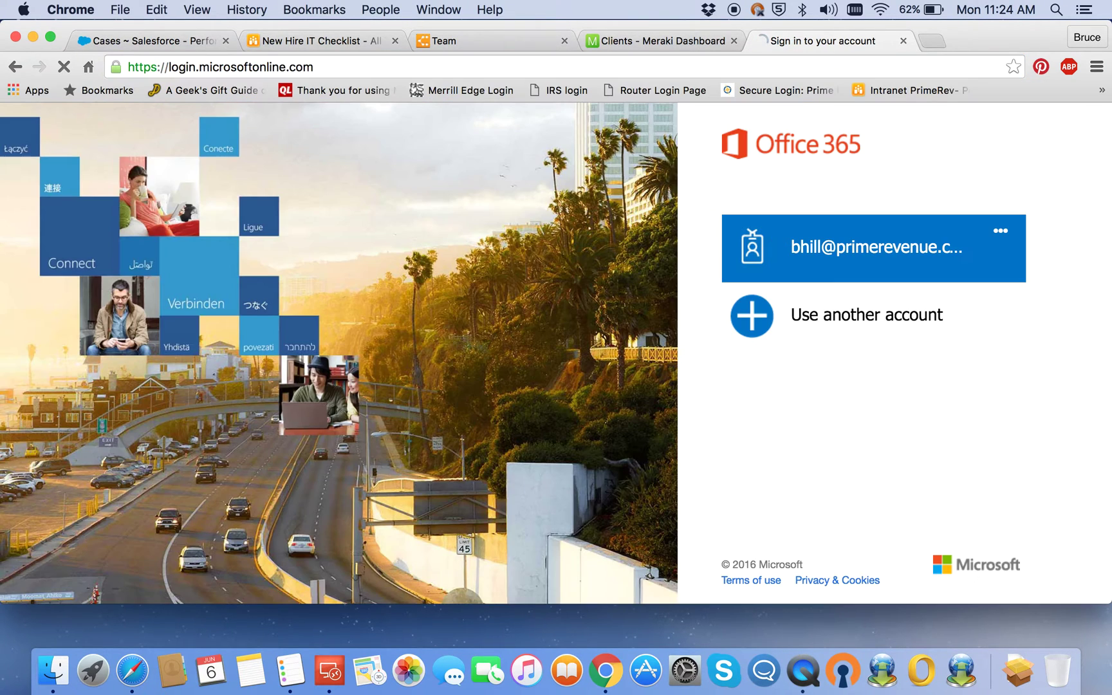
Step: Sign in to Office 365 with the saved work or school account, entering the account password
{"action": "left_click", "coordinate": [856, 256]}
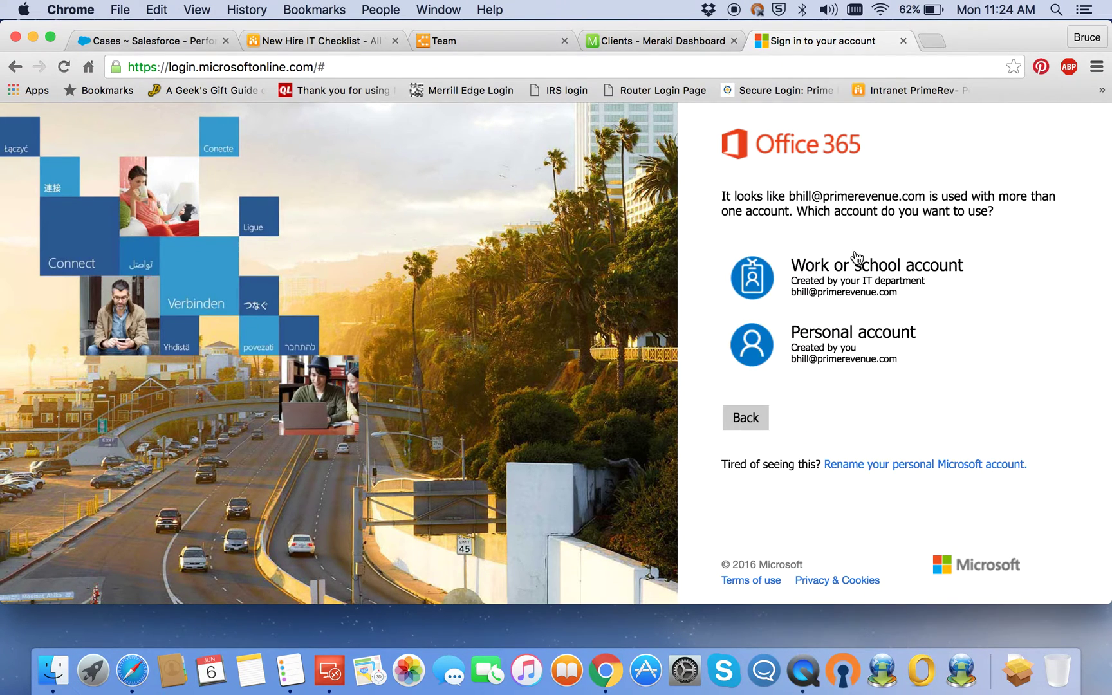
{"action": "left_click", "coordinate": [848, 295]}
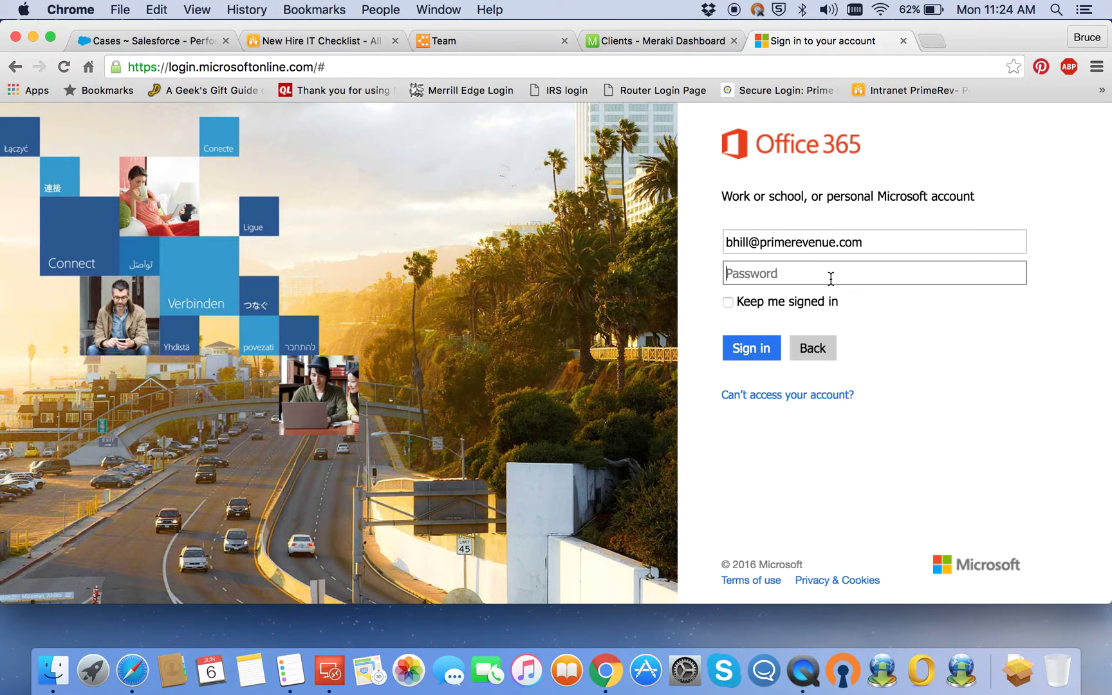
{"action": "type", "text": "••••••••"}
{"action": "left_click", "coordinate": [750, 355]}
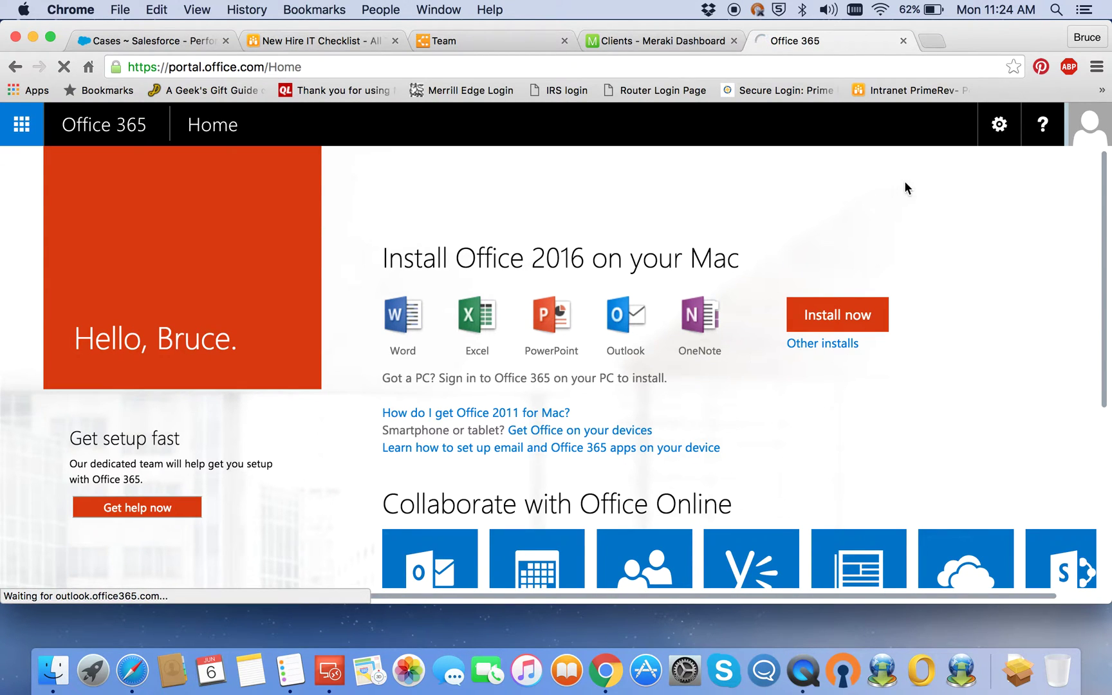
Step: Try to download the Office 2016 for Mac installer from the portal's other installs page
{"action": "left_click", "coordinate": [51, 37]}
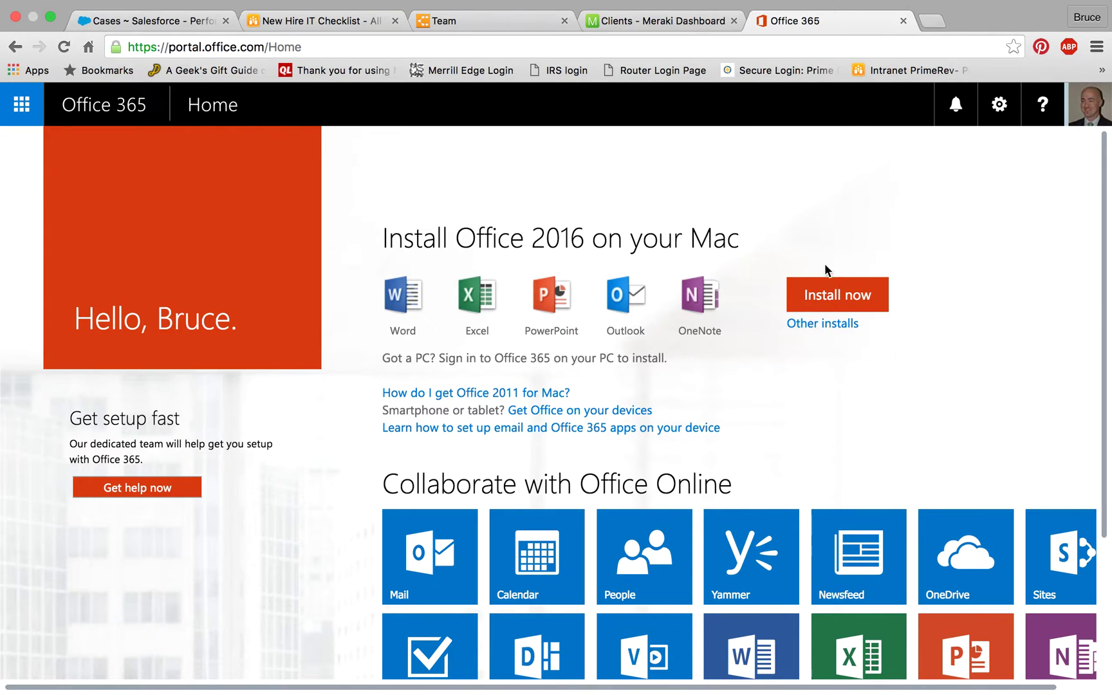
{"action": "left_click", "coordinate": [816, 326]}
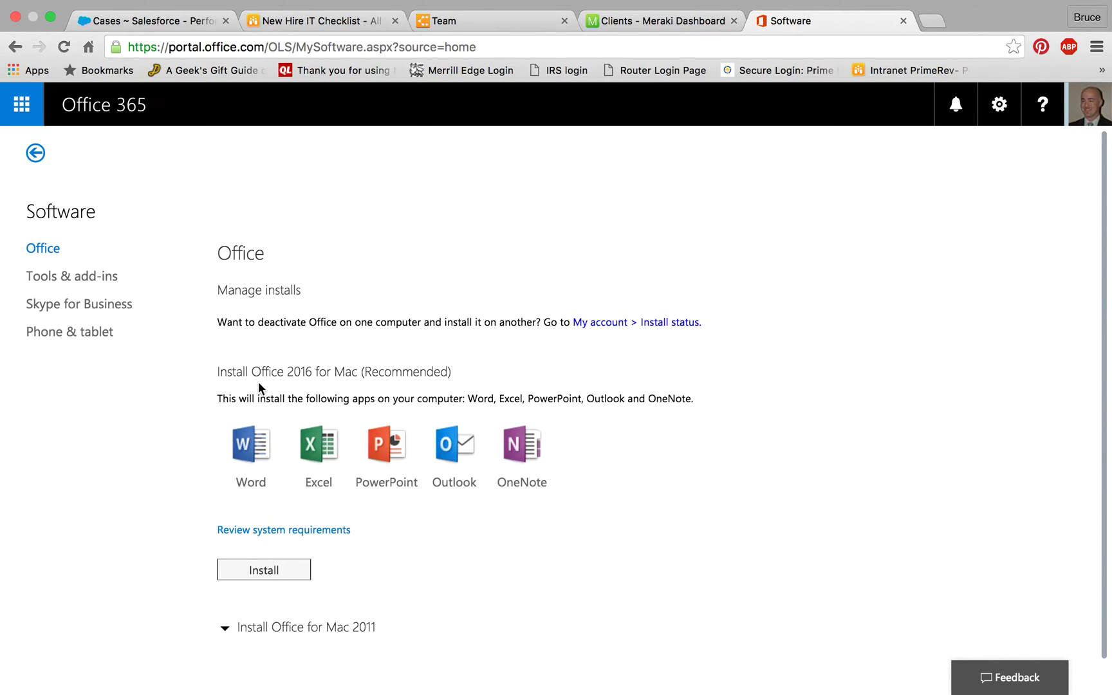
{"action": "left_click", "coordinate": [269, 575]}
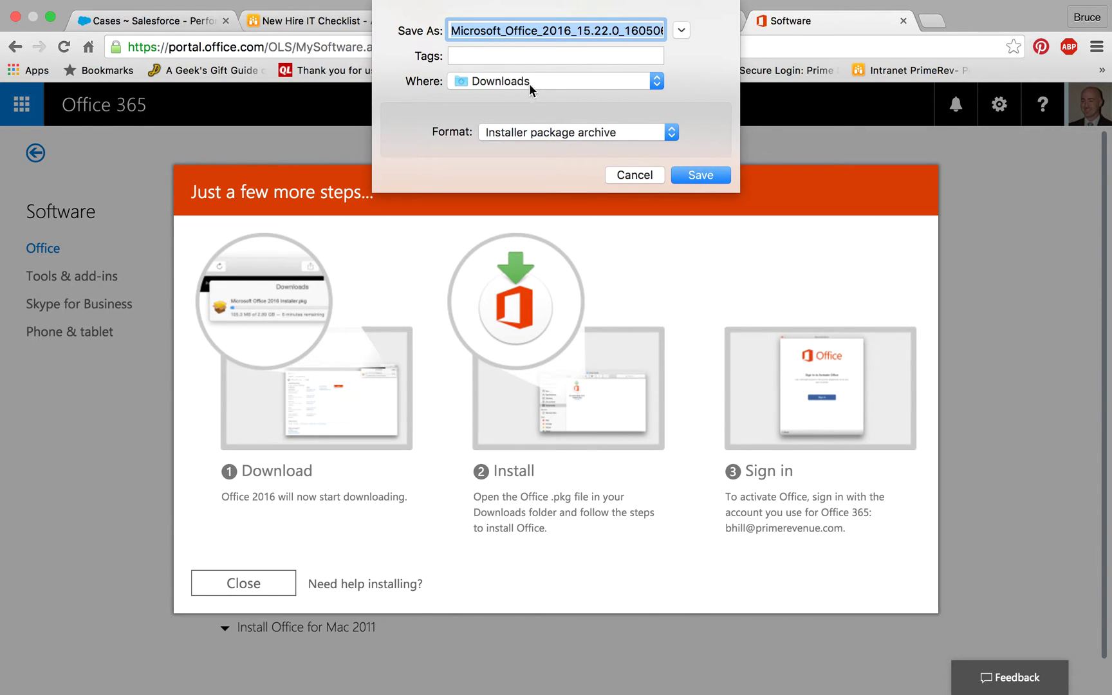
{"action": "left_click", "coordinate": [644, 173]}
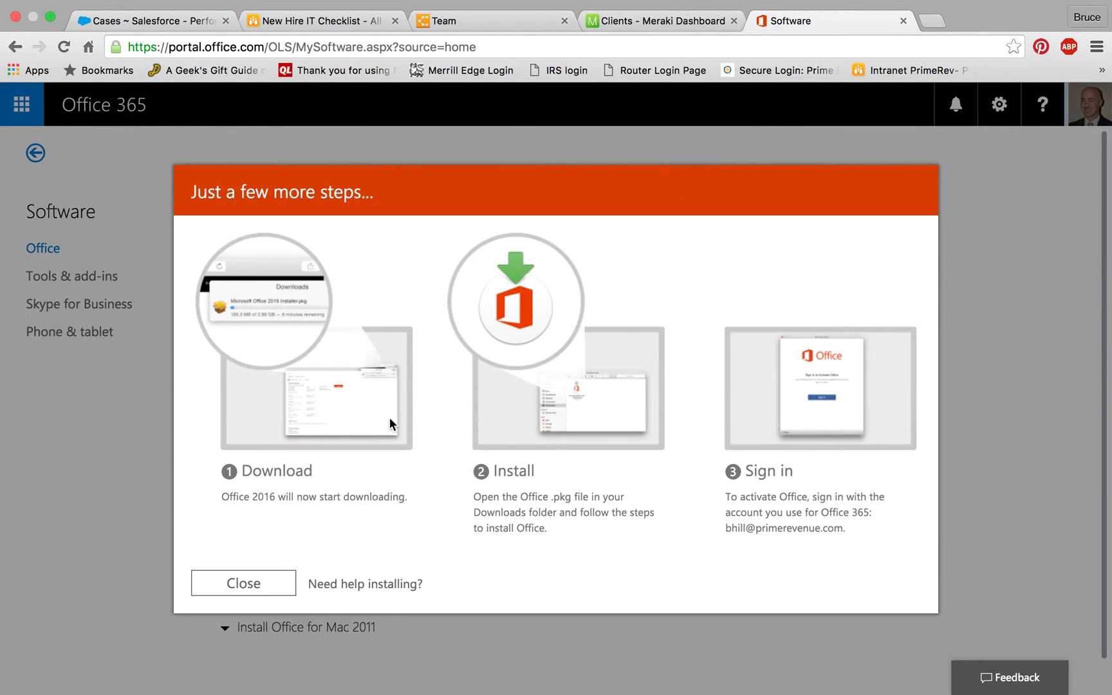
{"action": "left_click", "coordinate": [269, 583]}
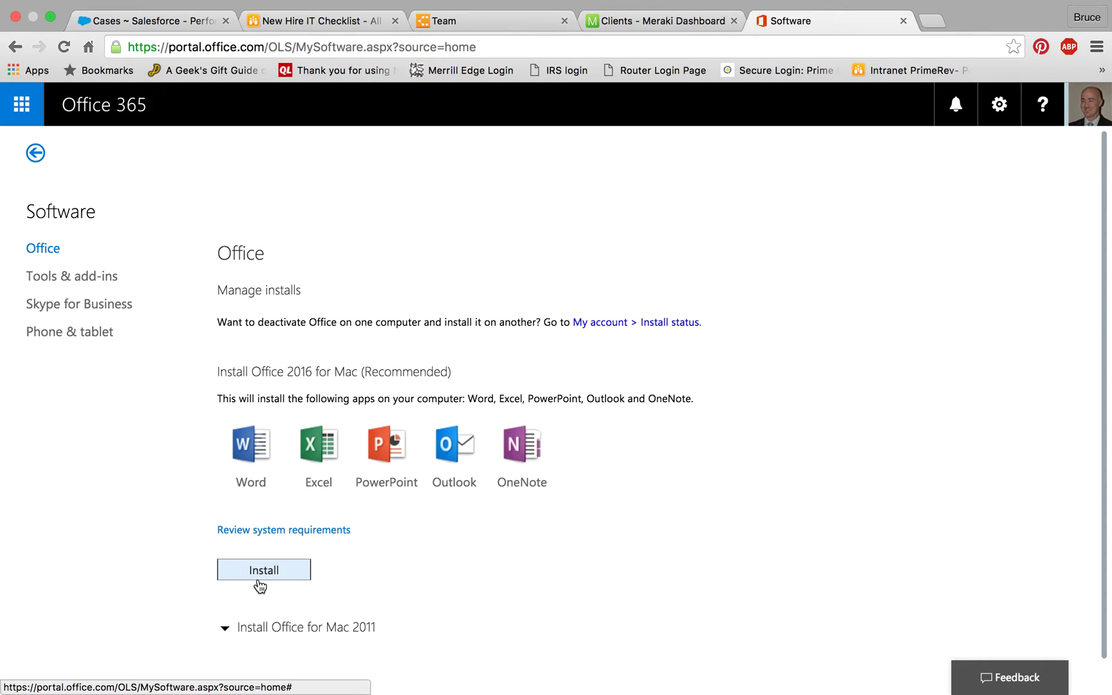
Step: Minimize the browser window and launch Microsoft_Office_2016_15.22.0_160506_Installer.pkg from the Downloads stack
{"action": "left_click", "coordinate": [50, 23]}
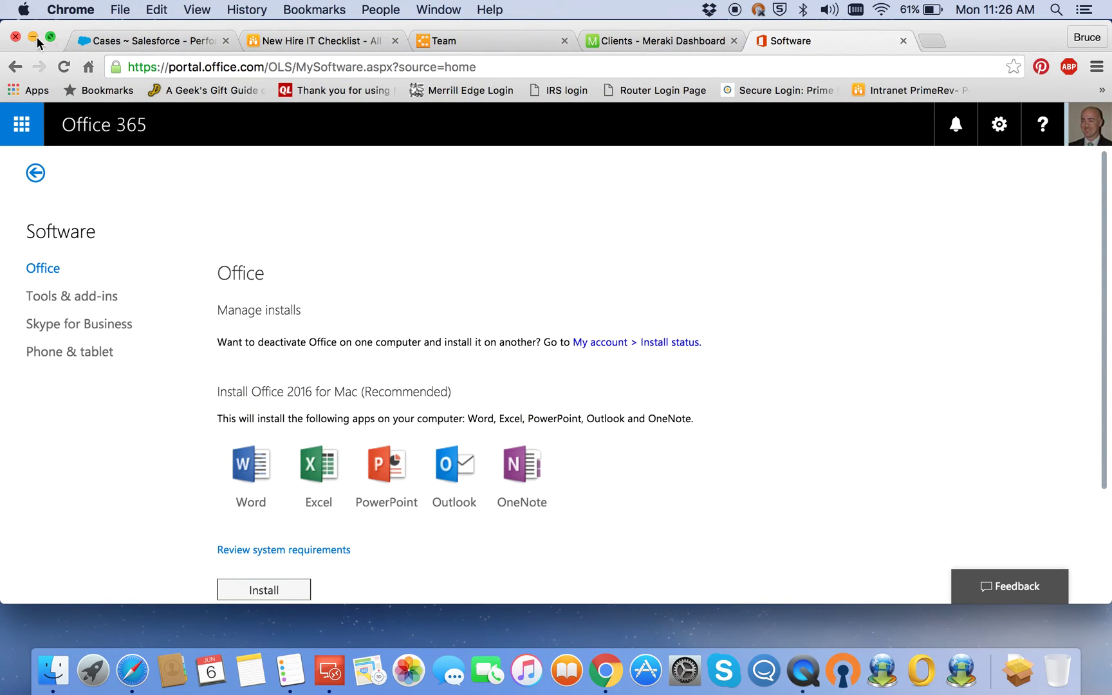
{"action": "left_click", "coordinate": [33, 37]}
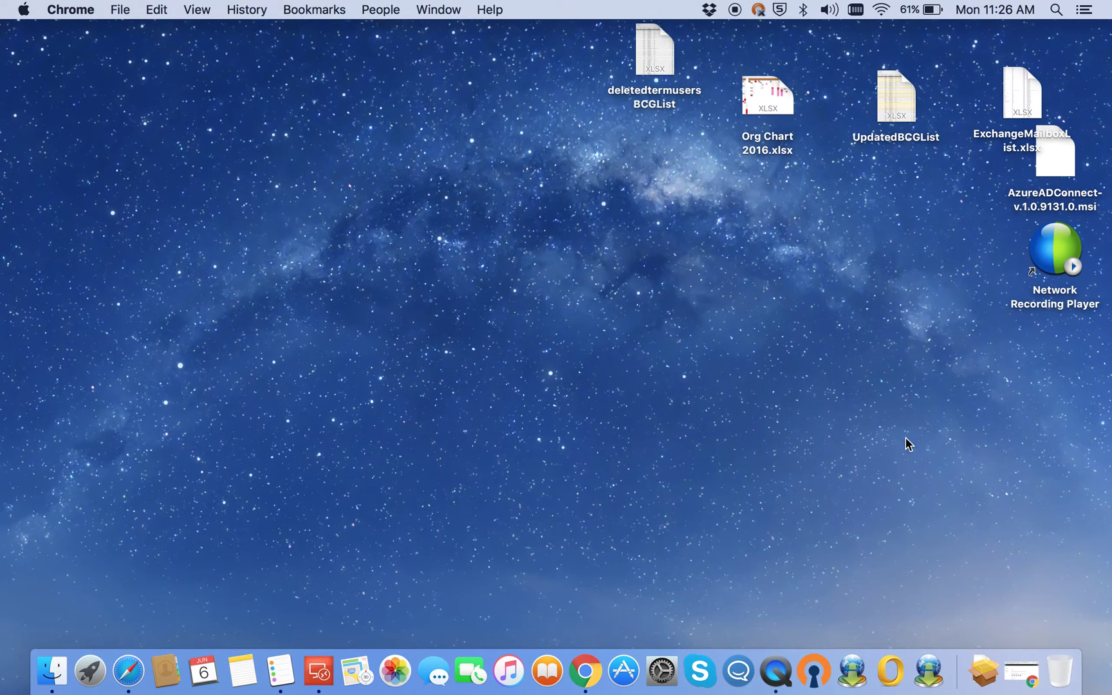
{"action": "left_click", "coordinate": [985, 674]}
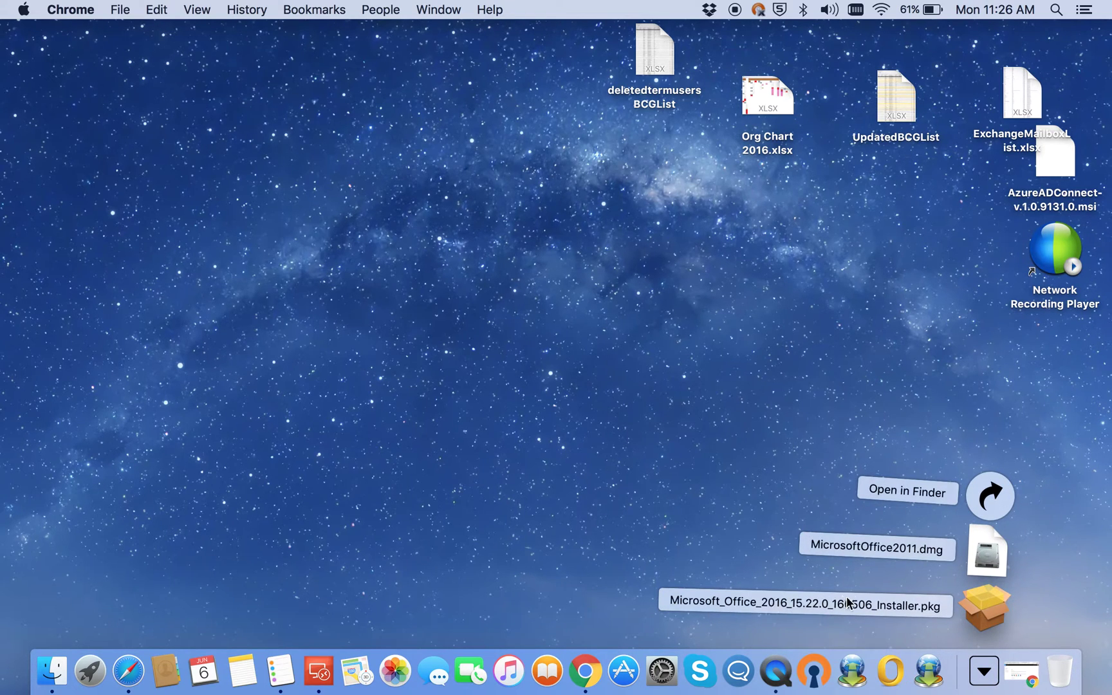
{"action": "left_click", "coordinate": [983, 609]}
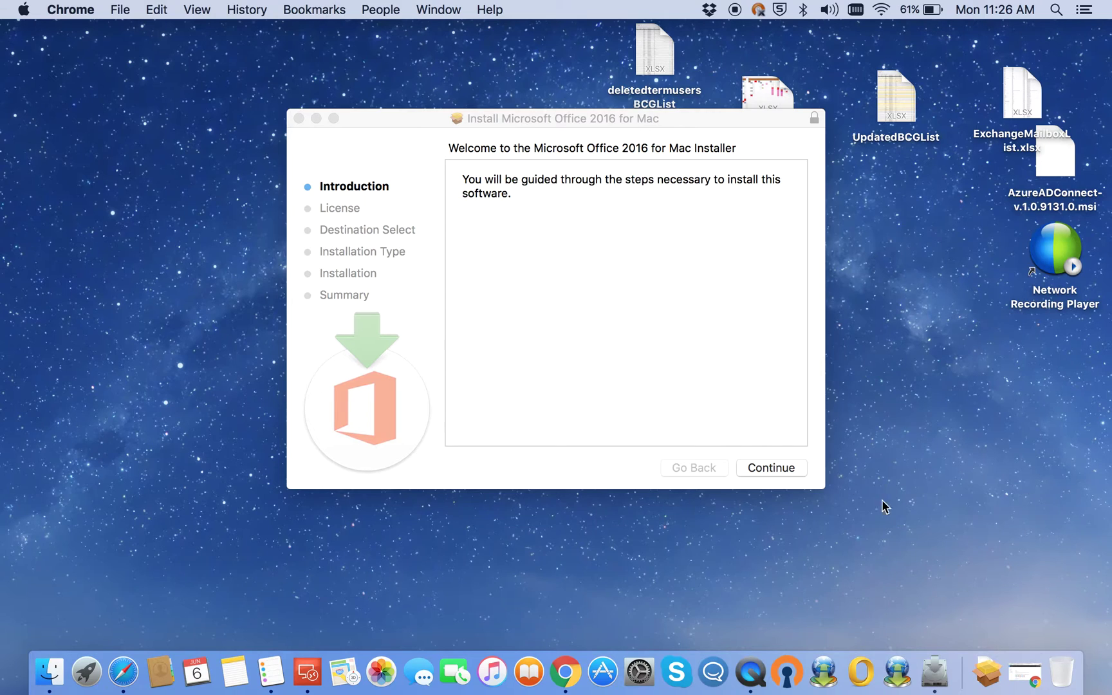
Step: Accept the Office 2016 software license agreement and choose to install for all users of this computer
{"action": "left_click", "coordinate": [764, 468]}
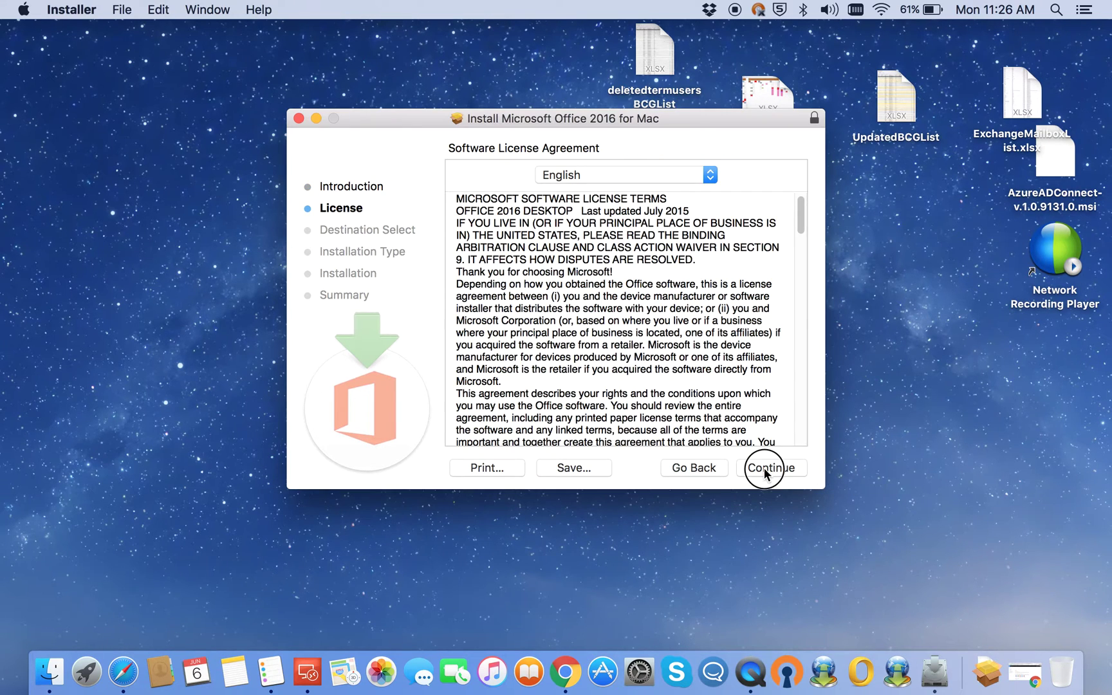
{"action": "left_click", "coordinate": [764, 468]}
{"action": "left_click", "coordinate": [719, 260]}
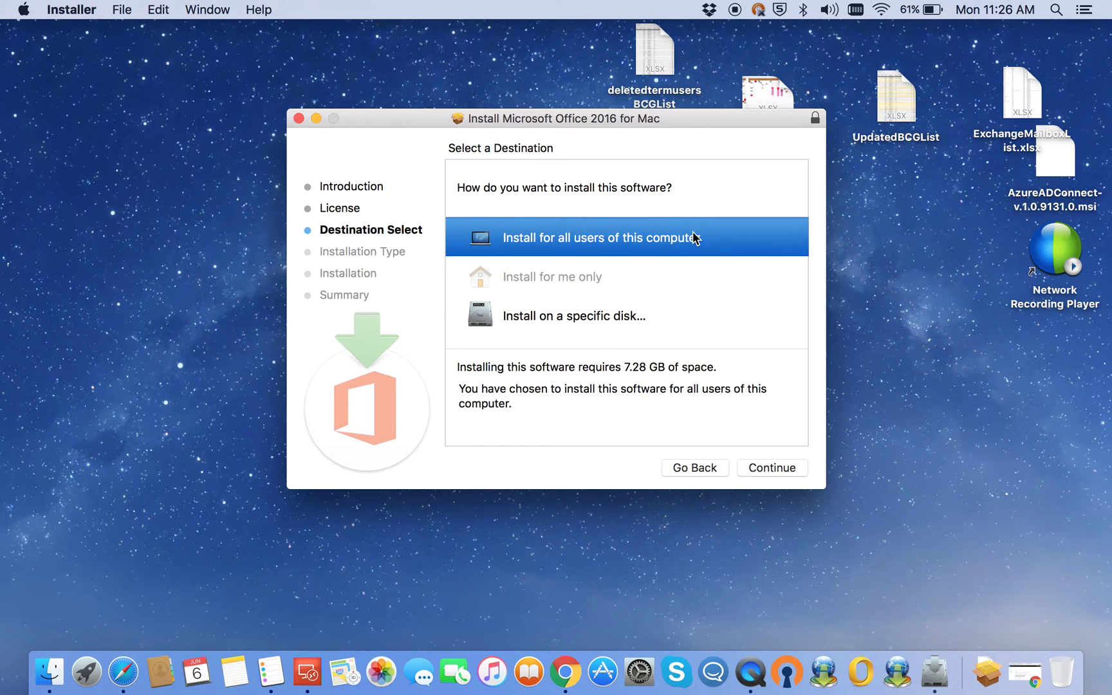
{"action": "left_click", "coordinate": [760, 467]}
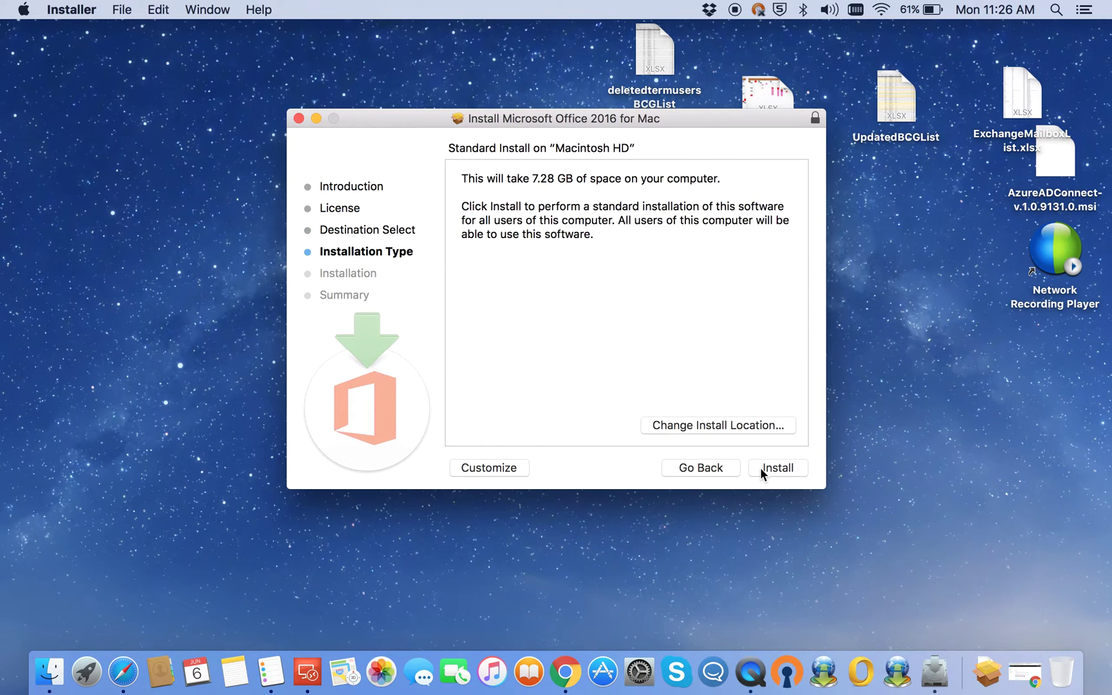
Step: Start the standard installation on Macintosh HD and authorize it with the Mac account password
{"action": "left_click", "coordinate": [772, 469]}
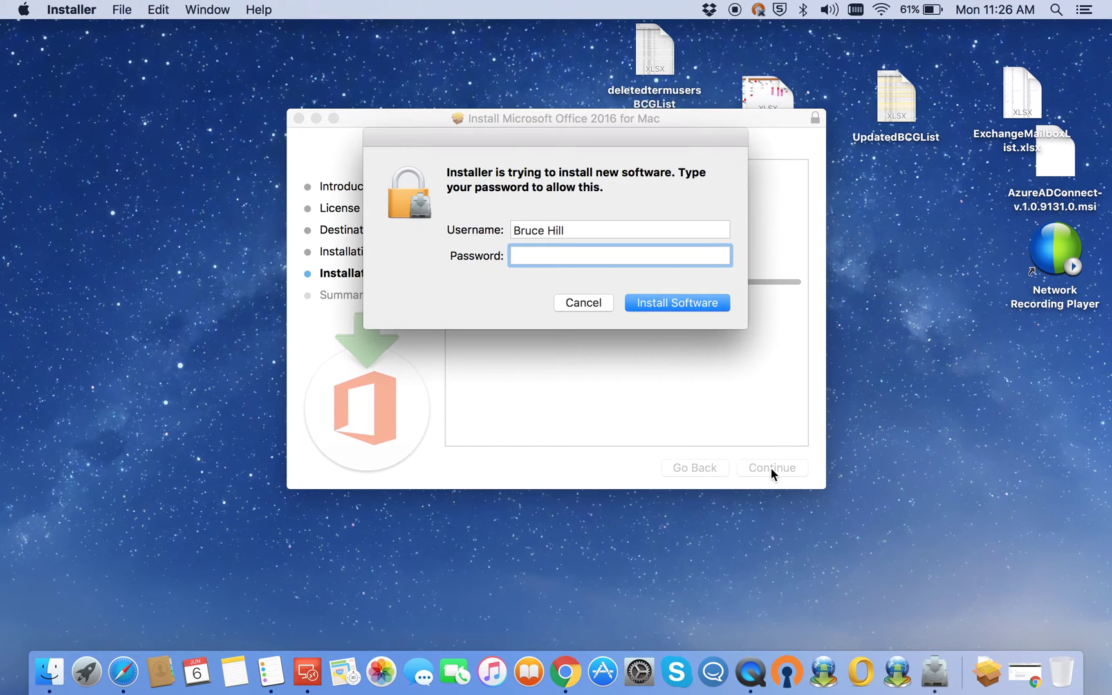
{"action": "type", "text": "••••••••"}
{"action": "left_click", "coordinate": [677, 302]}
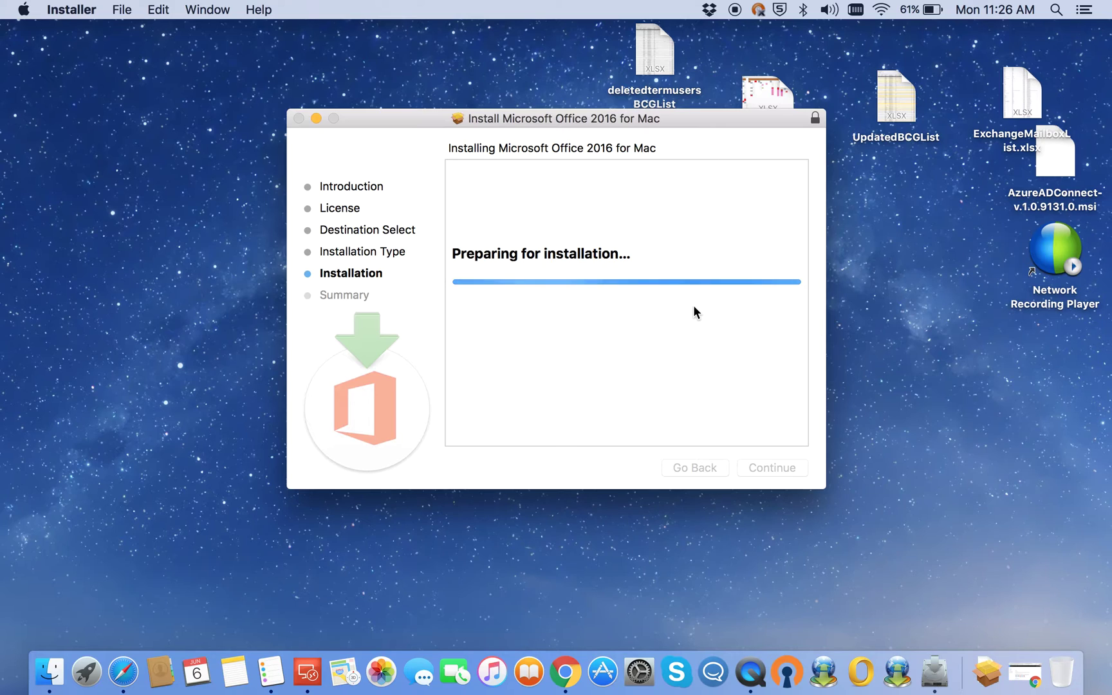
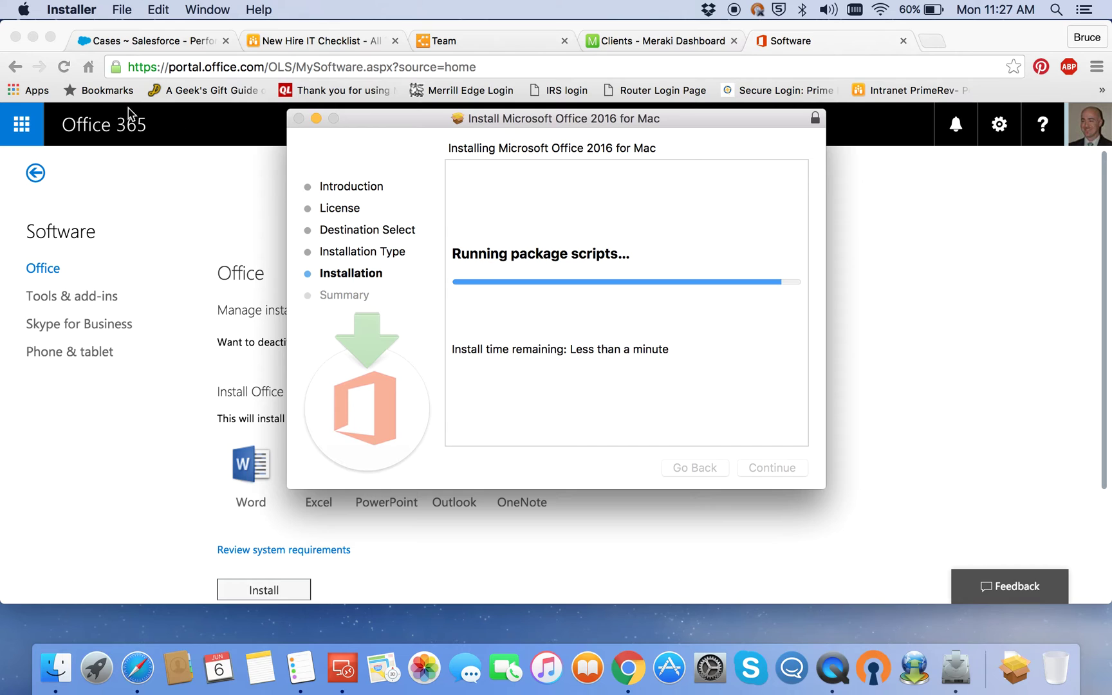
Step: Minimize the browser window and close the Office 2016 installer once the installation has finished
{"action": "left_click", "coordinate": [34, 37]}
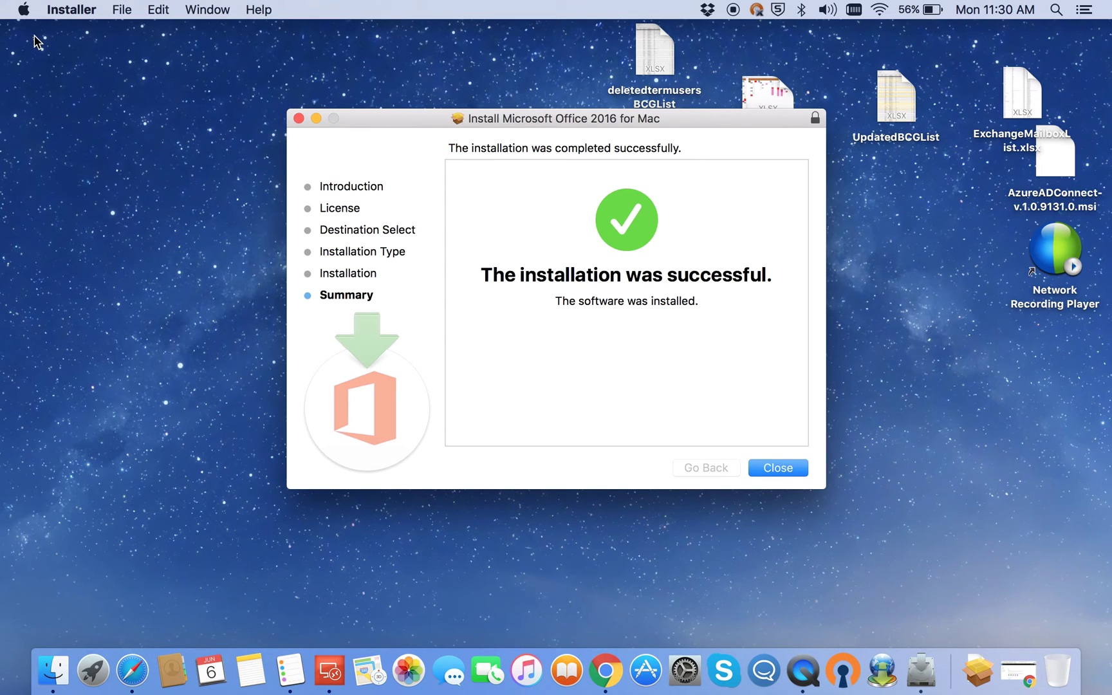
{"action": "left_click", "coordinate": [792, 472]}
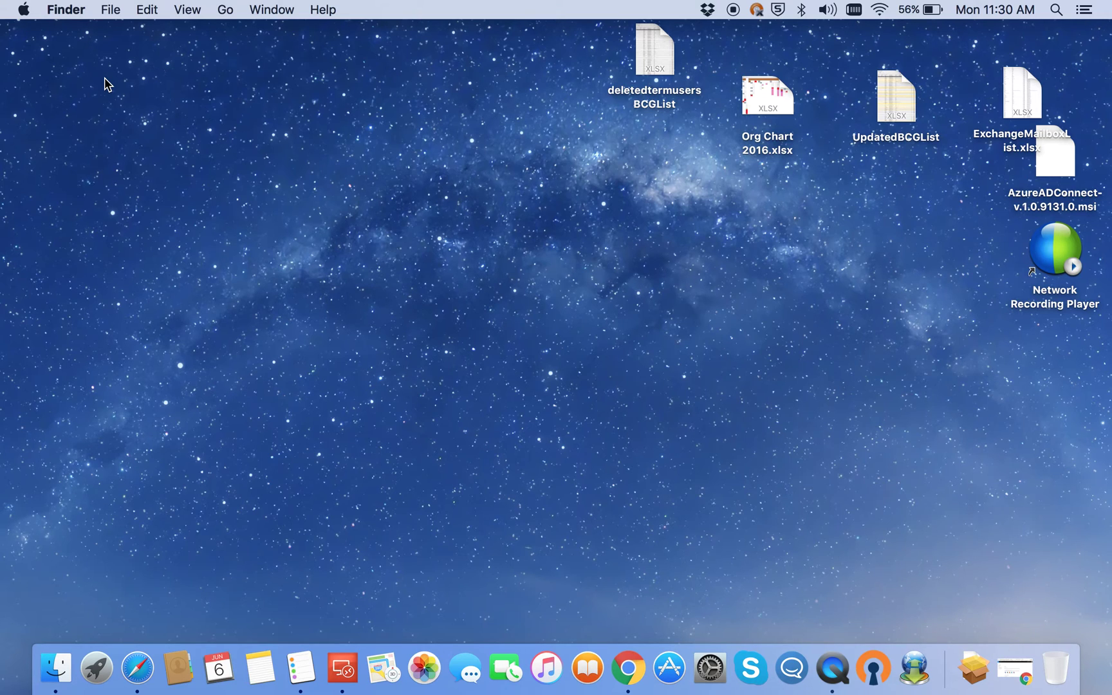
Step: Open a full-screen Finder window showing the Applications folder
{"action": "left_click", "coordinate": [24, 10]}
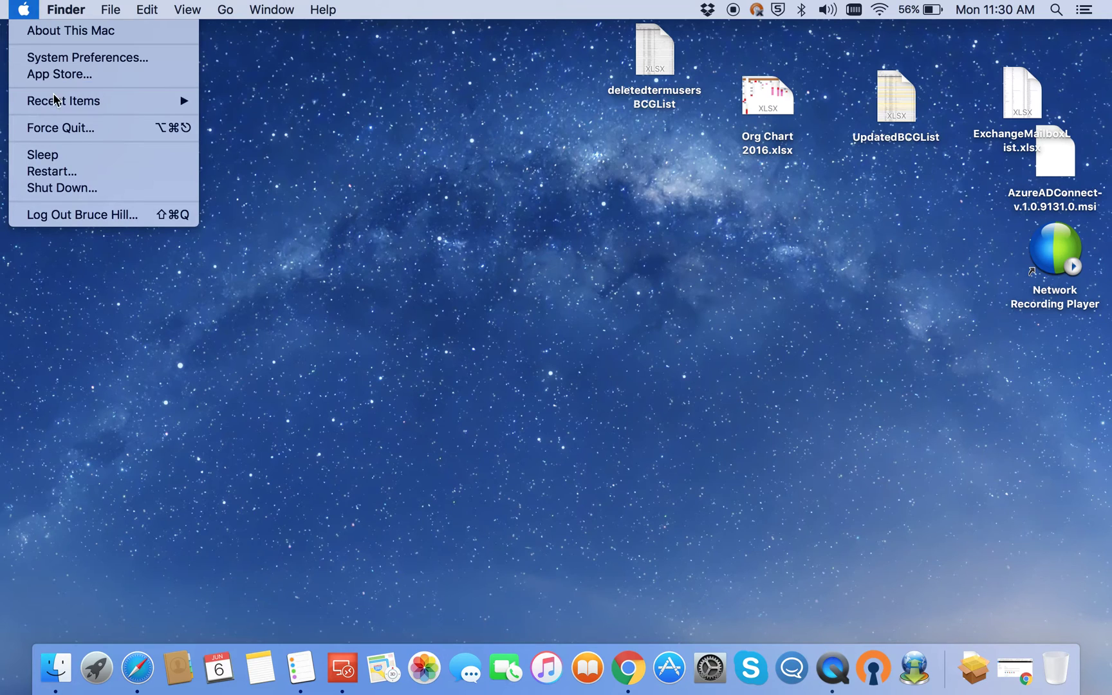
{"action": "mouse_move", "coordinate": [65, 9]}
{"action": "left_click", "coordinate": [64, 680]}
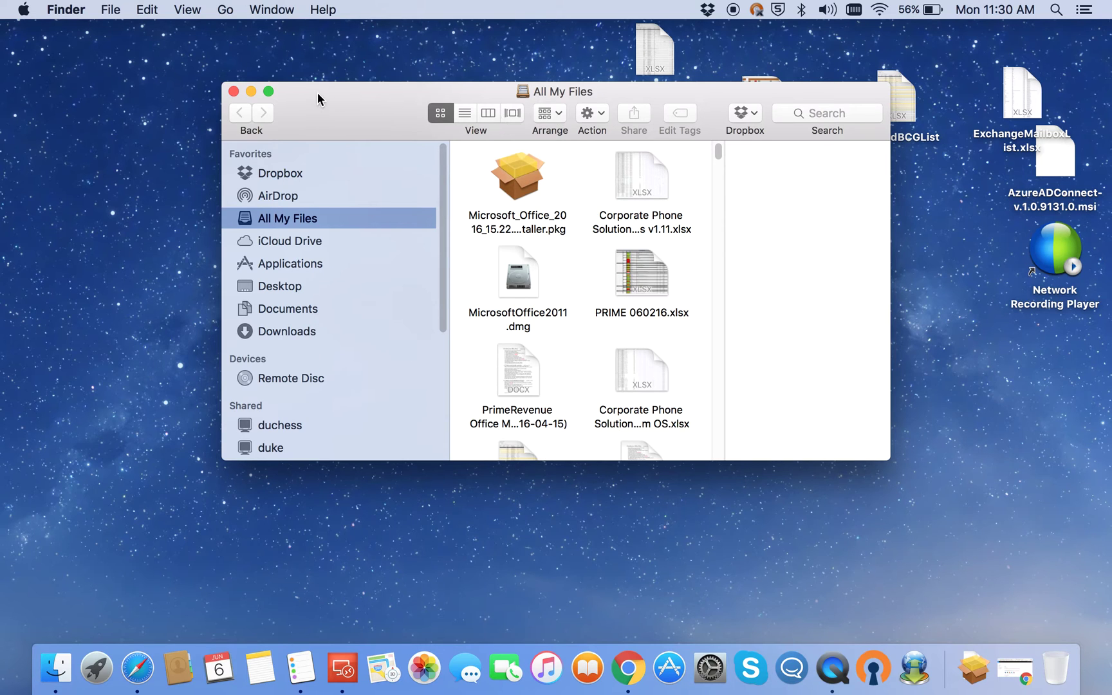
{"action": "left_click", "coordinate": [269, 92]}
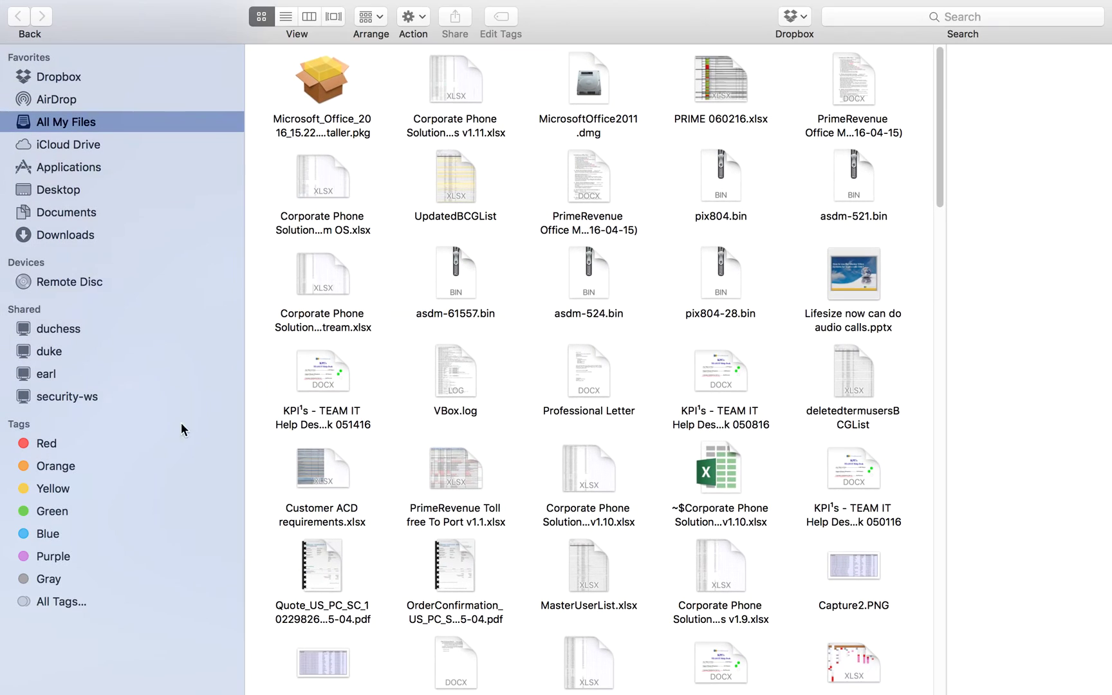
{"action": "left_click", "coordinate": [74, 169]}
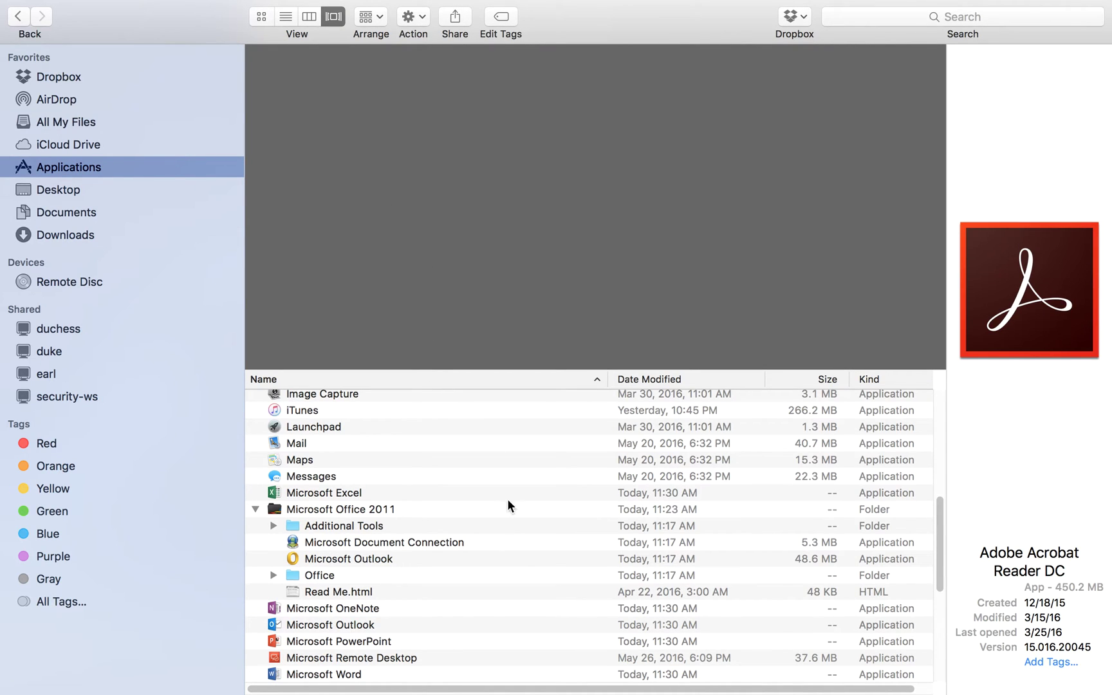
Step: Launch Outlook from the Microsoft Office 2011 folder, minimize its window and return to the Applications folder in Finder
{"action": "left_click", "coordinate": [359, 561]}
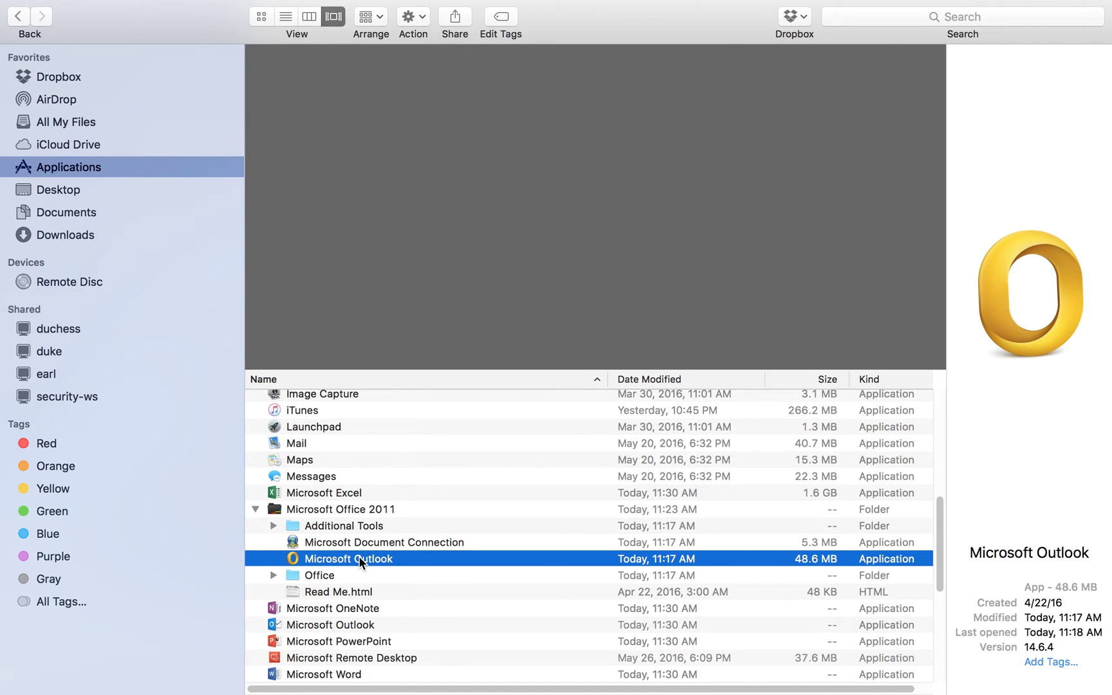
{"action": "left_click", "coordinate": [359, 559]}
{"action": "left_click", "coordinate": [359, 559]}
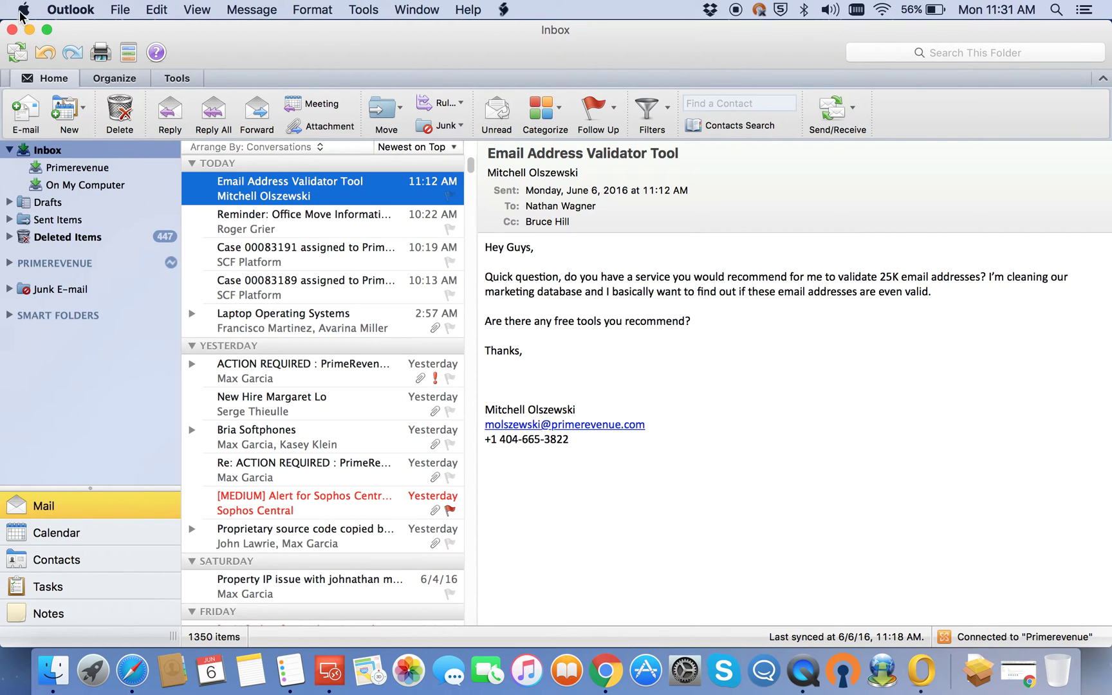
{"action": "left_click", "coordinate": [29, 29]}
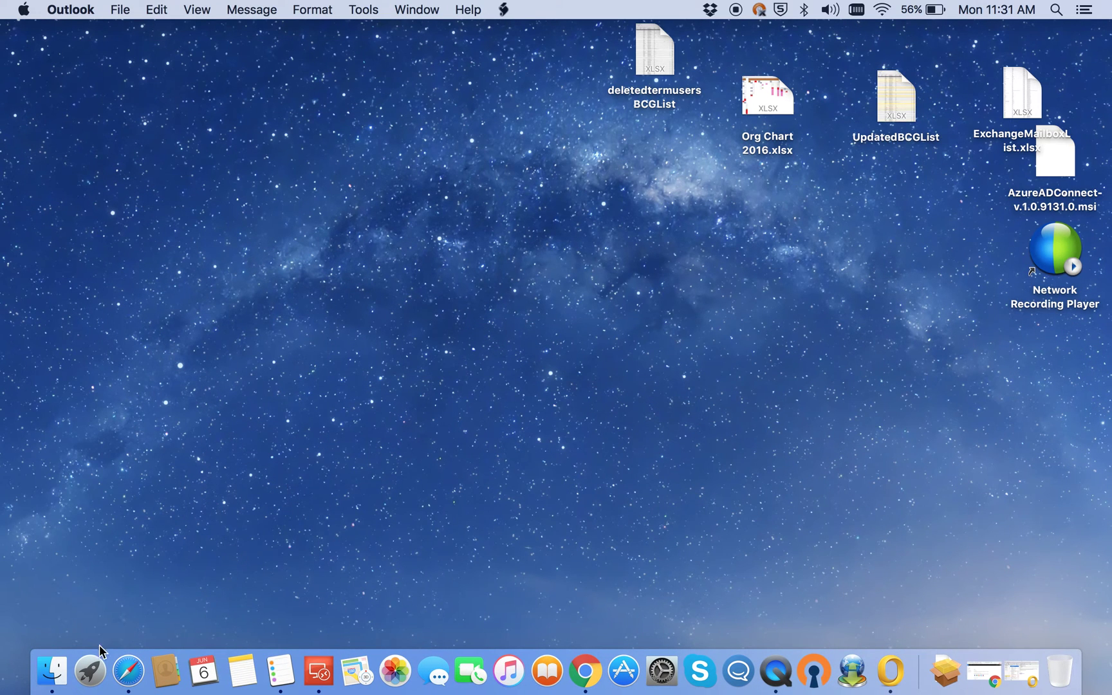
{"action": "left_click", "coordinate": [52, 669]}
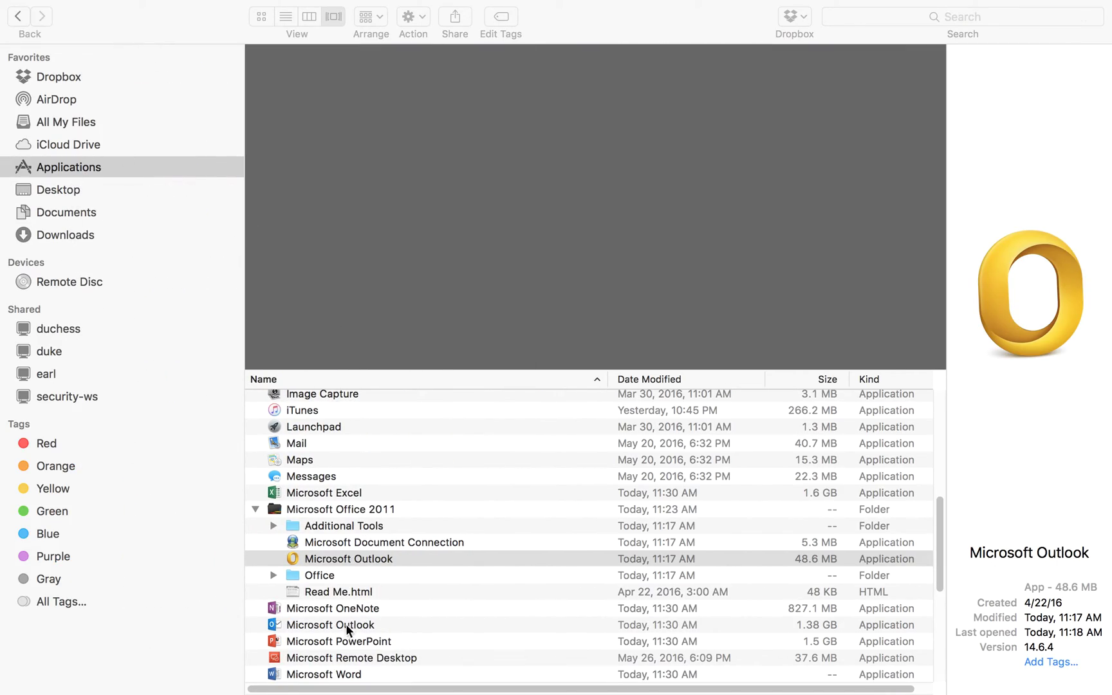
Step: Try to add the Office 2016 version of Microsoft Outlook from the Applications folder to the Dock
{"action": "left_click_drag", "start_coordinate": [319, 606], "coordinate": [697, 684]}
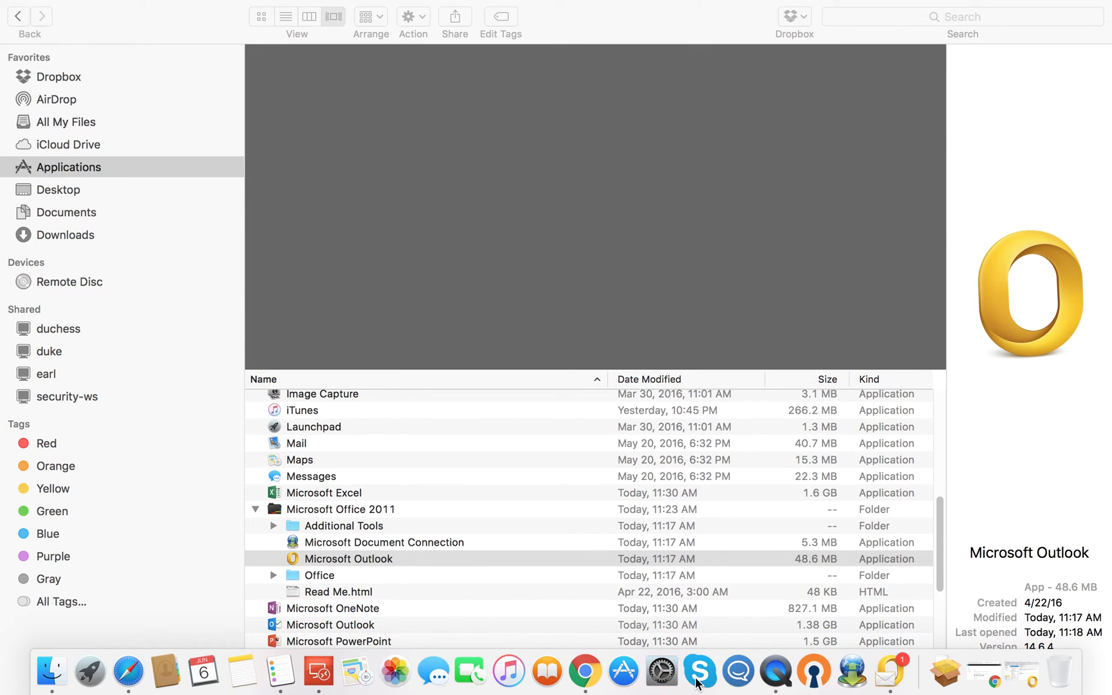
{"action": "left_click", "coordinate": [328, 623]}
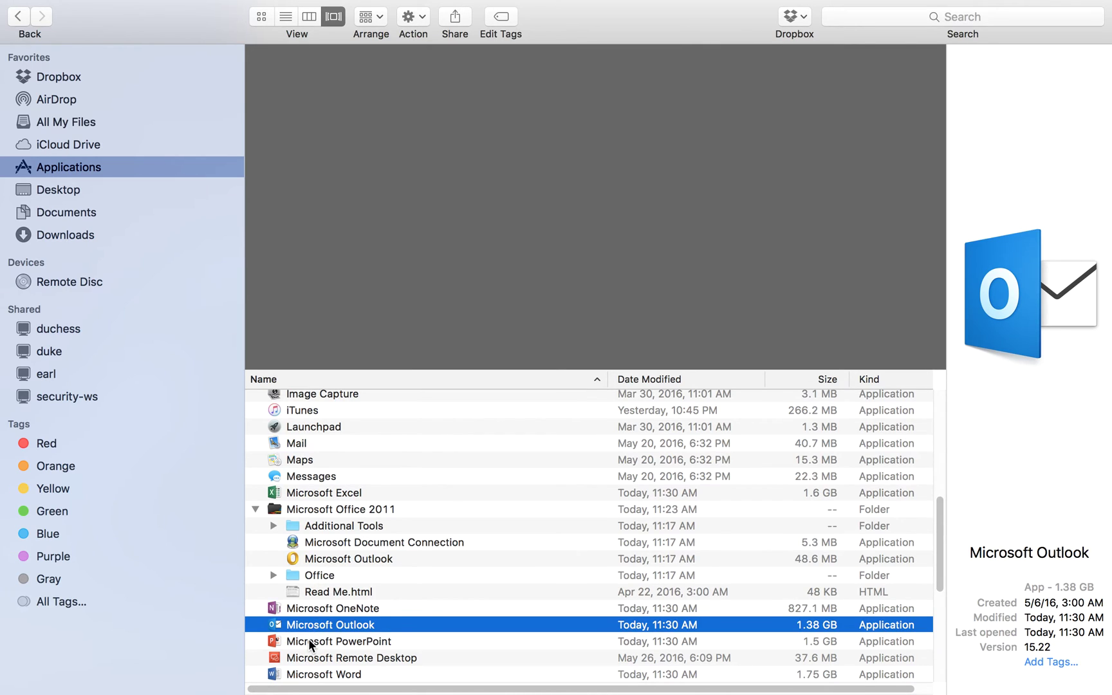
{"action": "left_click_drag", "start_coordinate": [287, 636], "coordinate": [795, 622]}
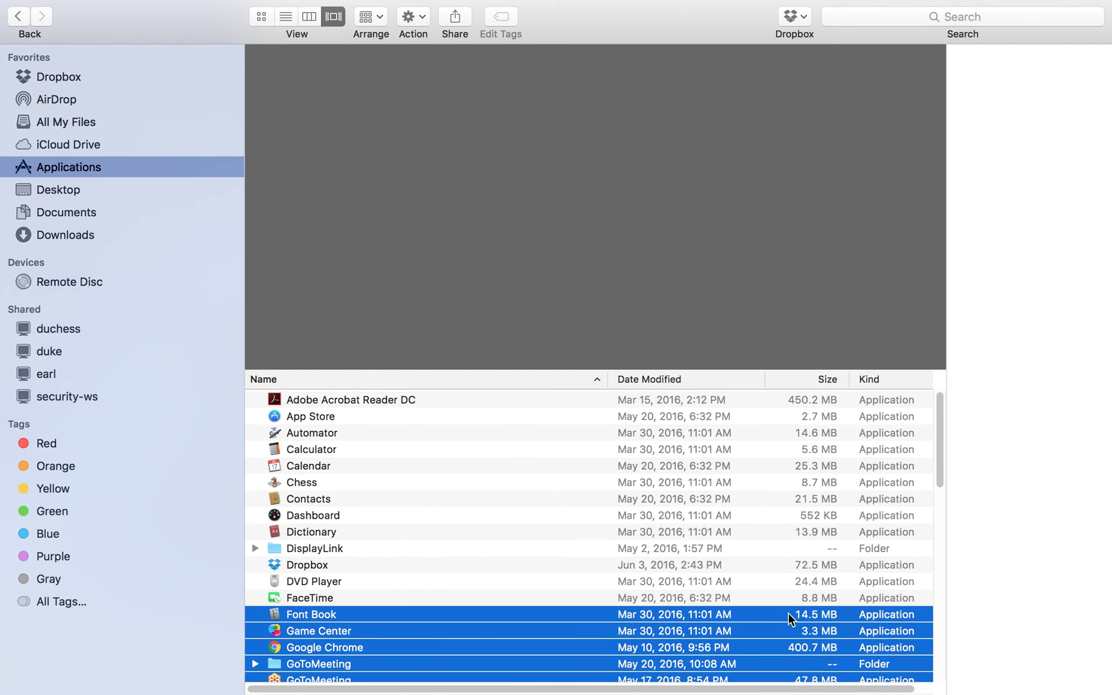
{"action": "left_click", "coordinate": [682, 549]}
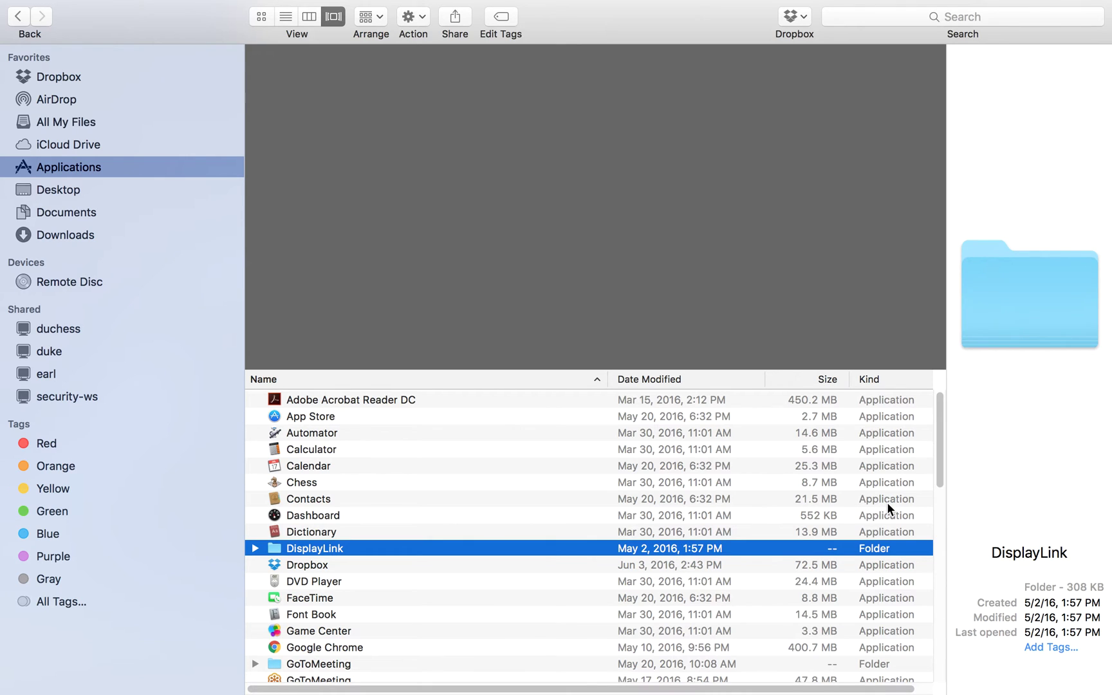
Step: Add Microsoft Word 2016 from the Applications folder to the Dock, beside the App Store icon
{"action": "left_click_drag", "start_coordinate": [936, 454], "coordinate": [943, 595]}
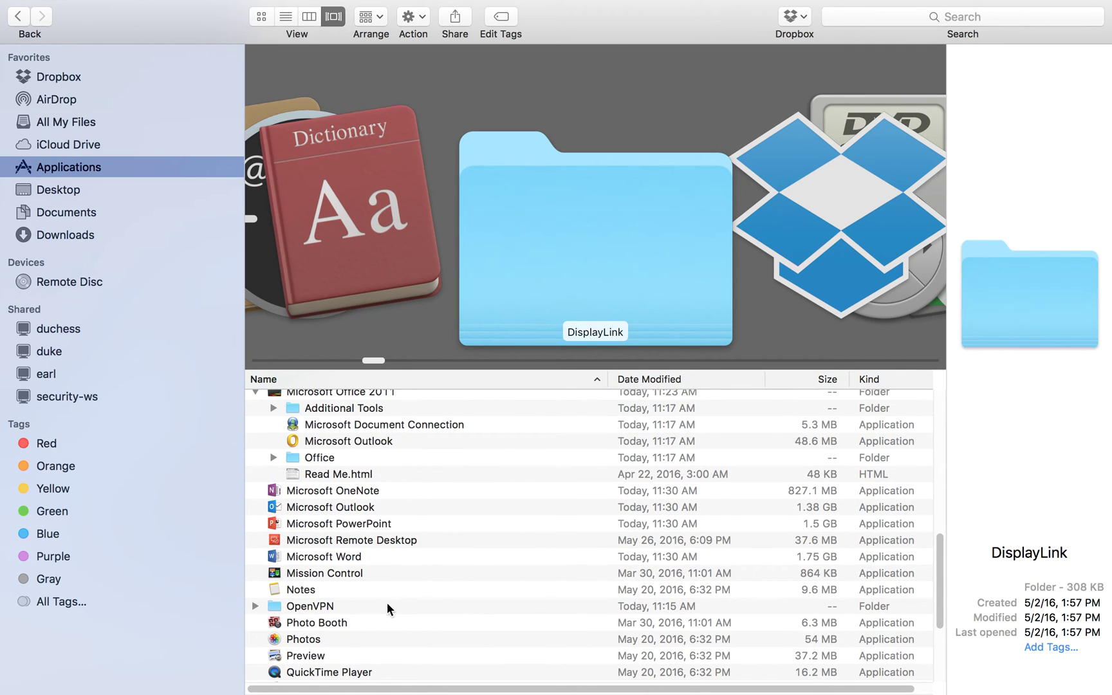
{"action": "left_click", "coordinate": [331, 562]}
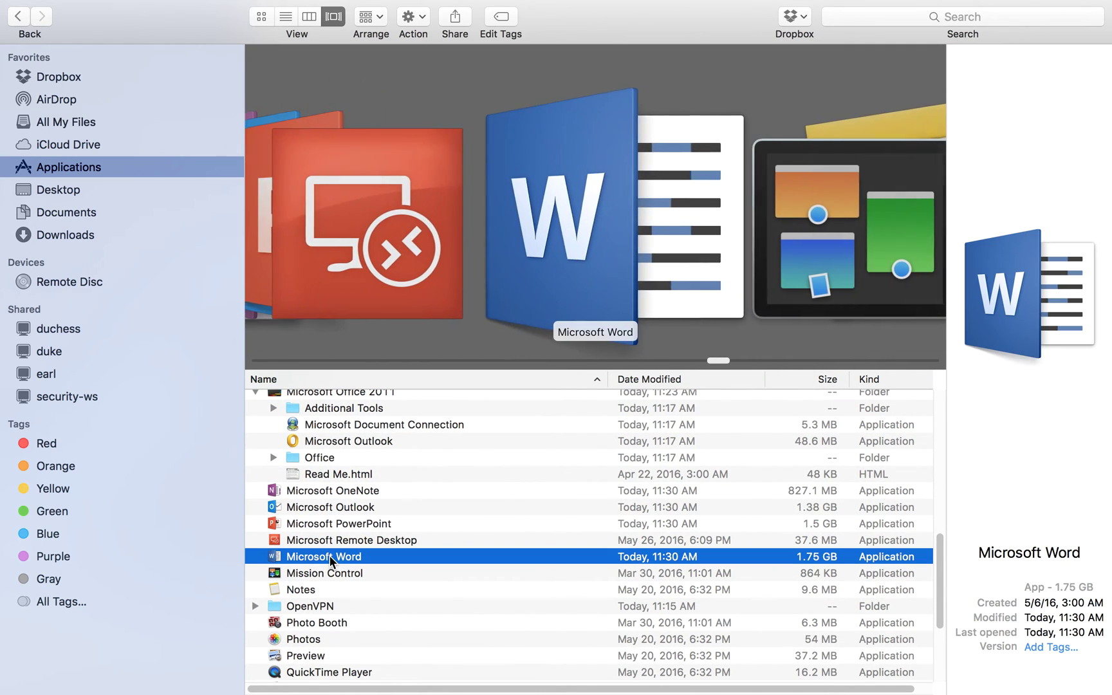
{"action": "left_click_drag", "start_coordinate": [331, 562], "coordinate": [750, 687]}
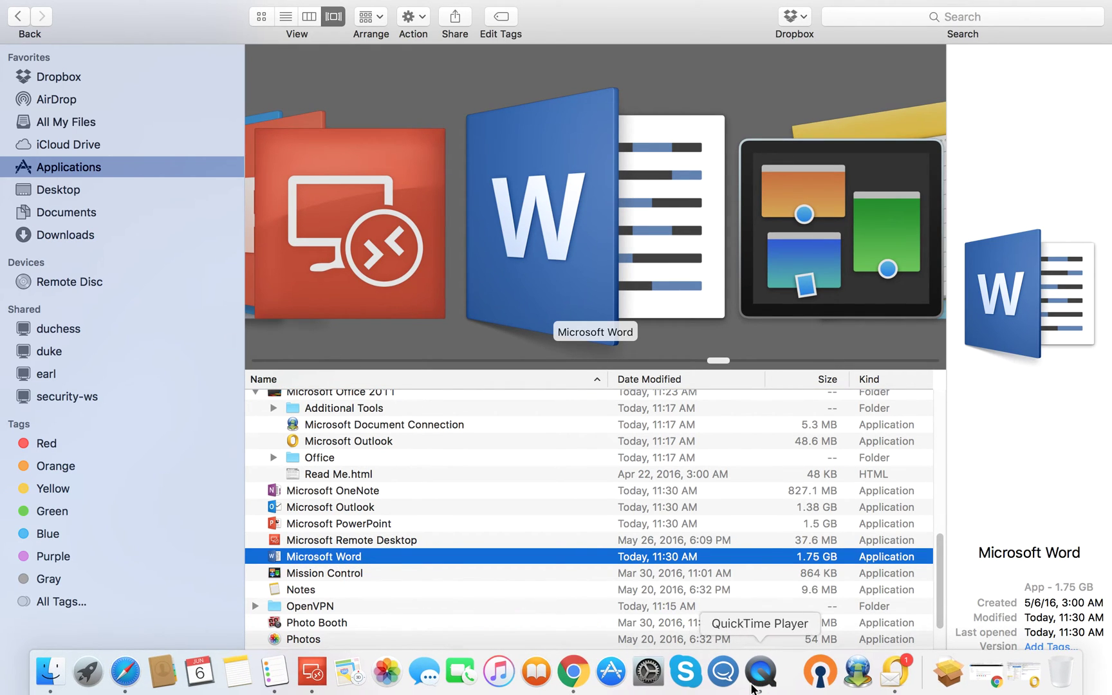
{"action": "left_click_drag", "start_coordinate": [337, 566], "coordinate": [643, 684]}
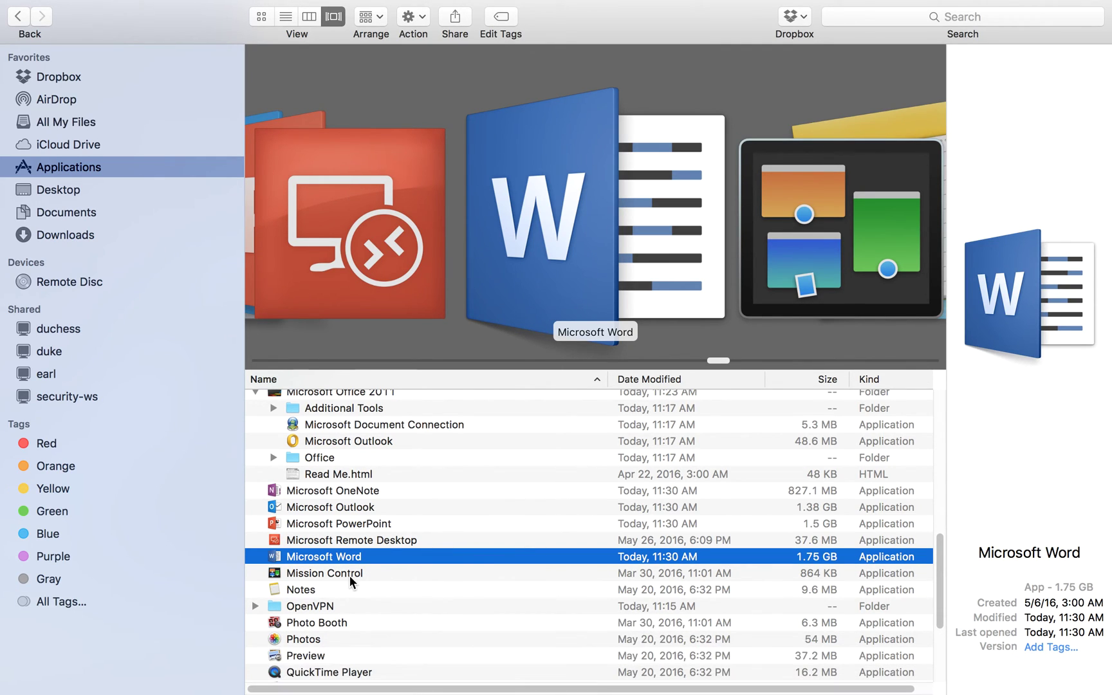
Step: Add the Microsoft PowerPoint and Microsoft OneNote apps from the Applications folder to the Dock, beside Word
{"action": "left_click", "coordinate": [336, 524]}
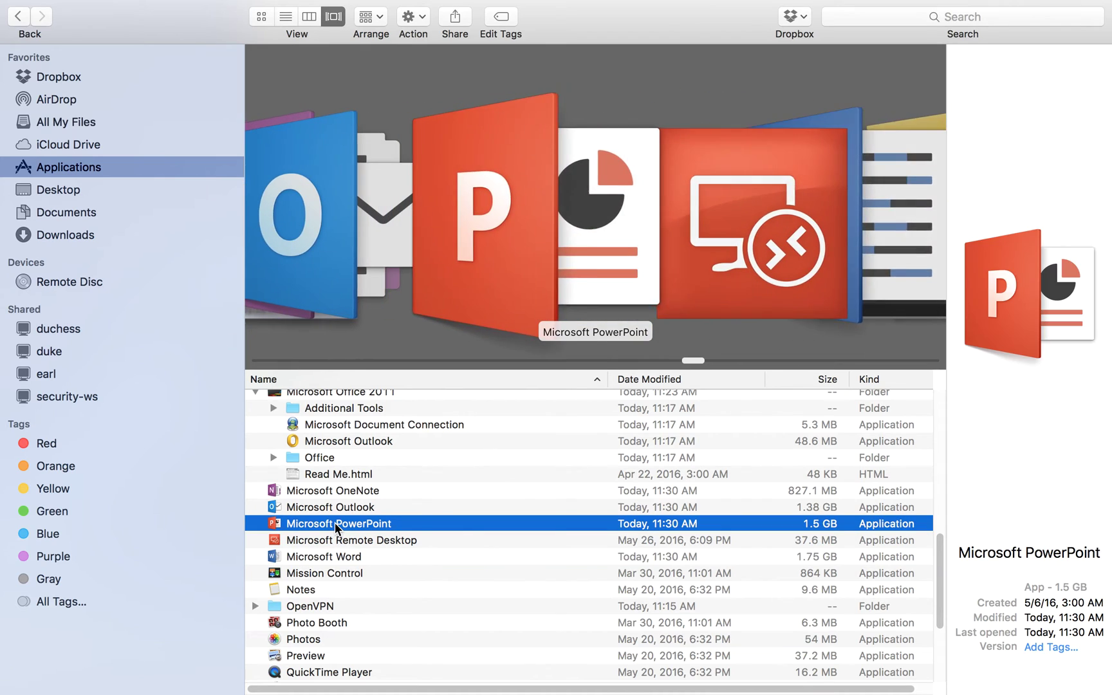
{"action": "left_click_drag", "start_coordinate": [389, 529], "coordinate": [644, 681]}
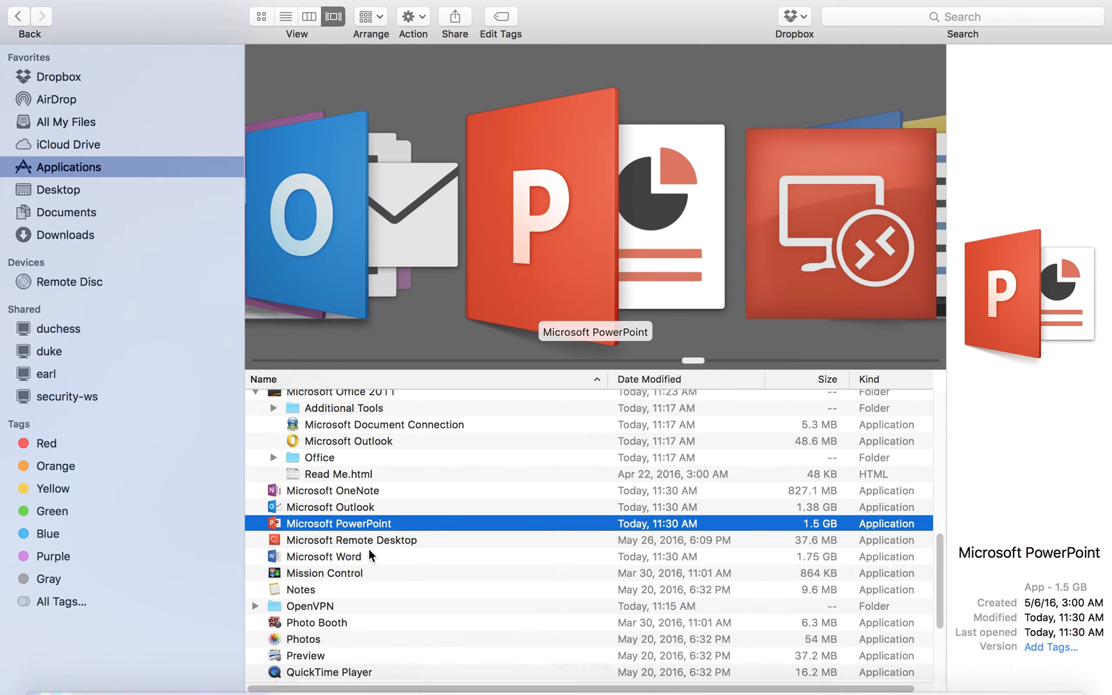
{"action": "left_click", "coordinate": [349, 490]}
{"action": "left_click_drag", "start_coordinate": [351, 496], "coordinate": [658, 684]}
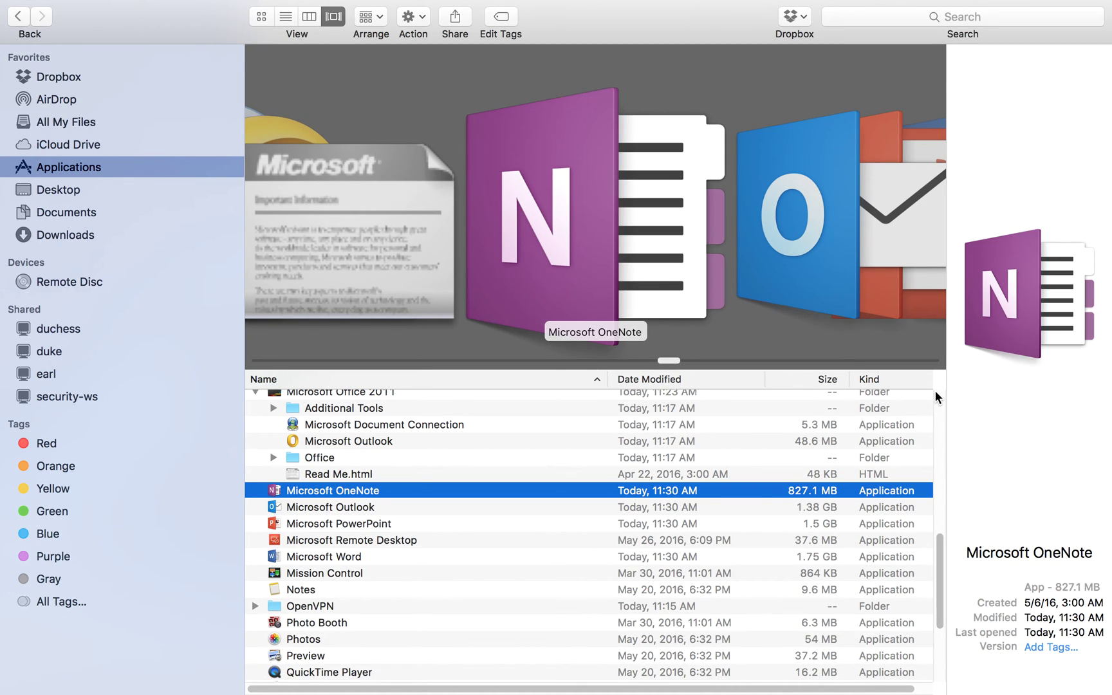
Step: Add Microsoft Excel from the Applications folder to the Dock, between PowerPoint and OneNote
{"action": "left_click_drag", "start_coordinate": [947, 563], "coordinate": [934, 515]}
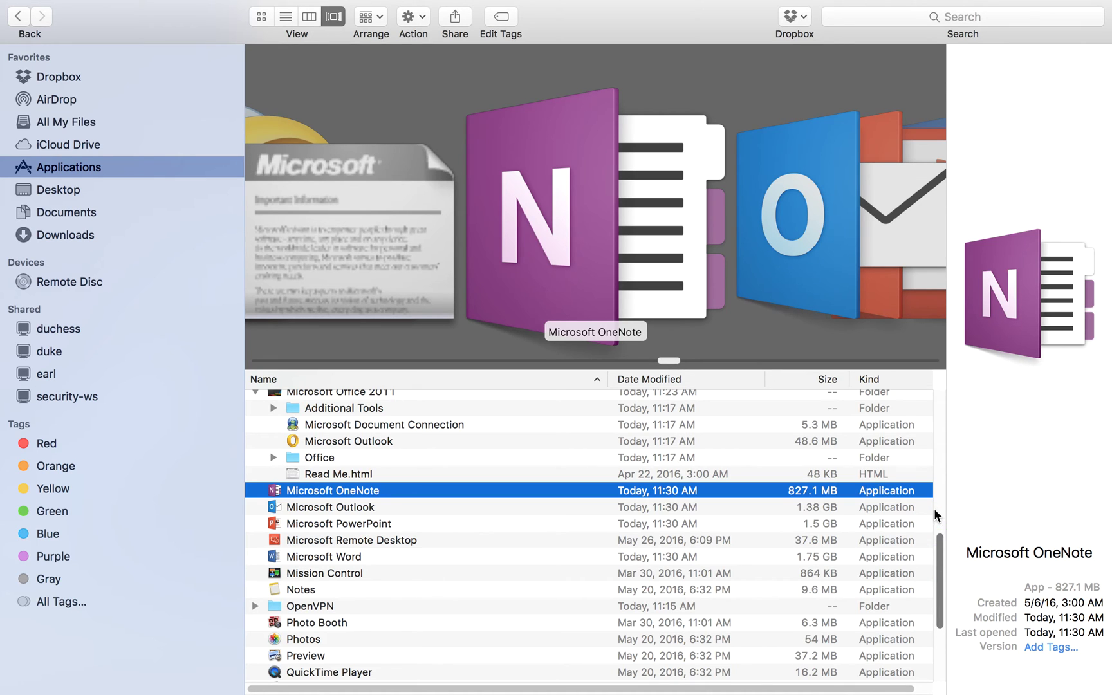
{"action": "left_click_drag", "start_coordinate": [943, 558], "coordinate": [937, 513]}
{"action": "left_click_drag", "start_coordinate": [331, 491], "coordinate": [651, 678]}
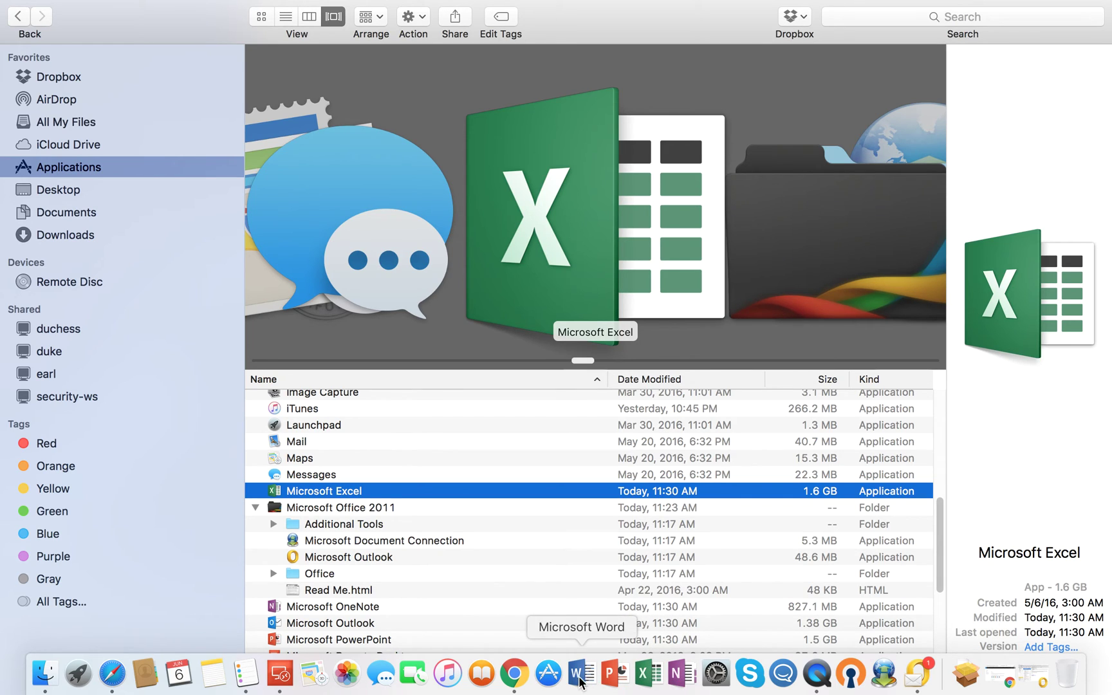
Step: Launch Excel 2016 from the Dock and get started from its What's New screen
{"action": "left_click", "coordinate": [648, 679]}
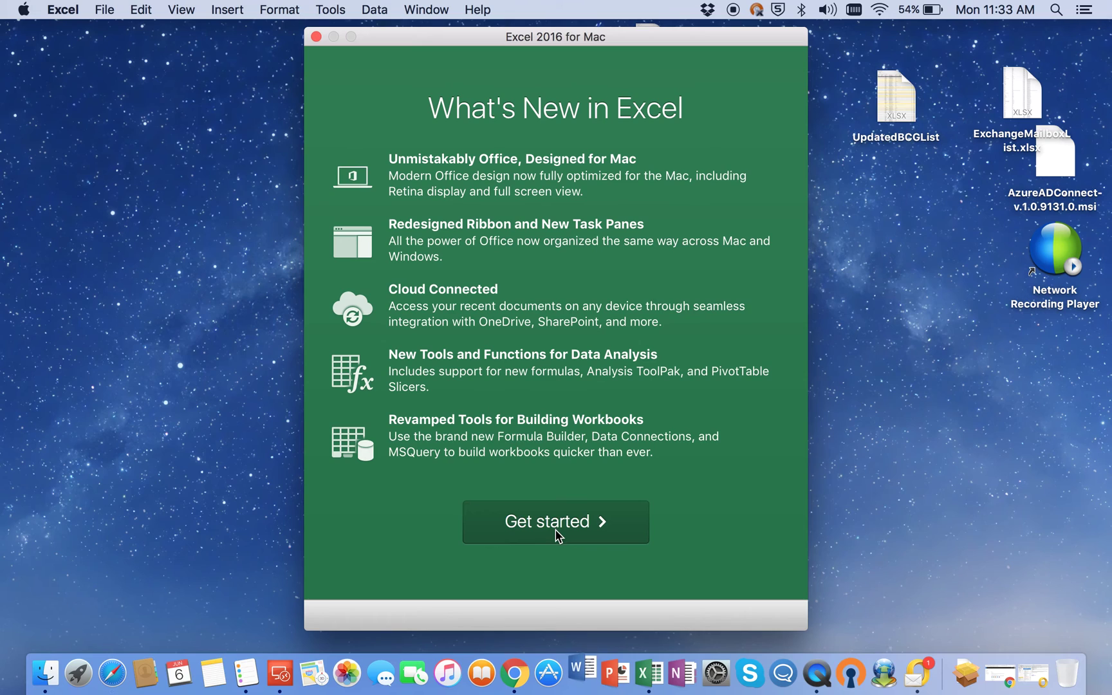
{"action": "left_click", "coordinate": [556, 533]}
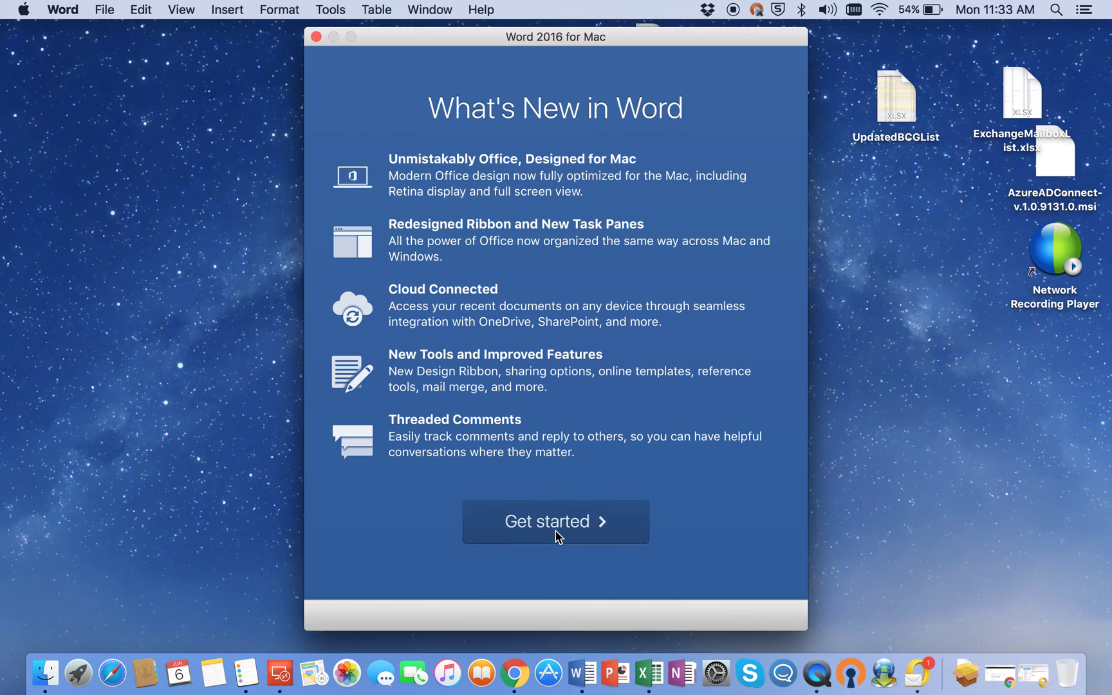
Step: Complete the first-run setup of Word 2016 and move its template gallery off the Excel setup window
{"action": "left_click", "coordinate": [557, 536]}
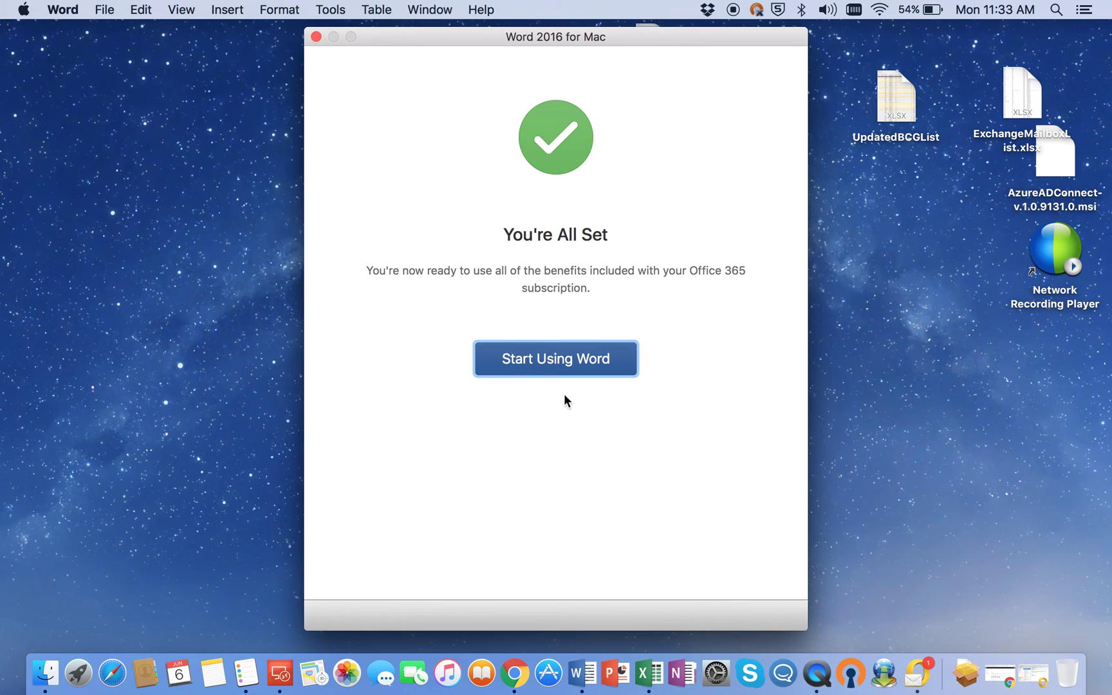
{"action": "left_click", "coordinate": [552, 363]}
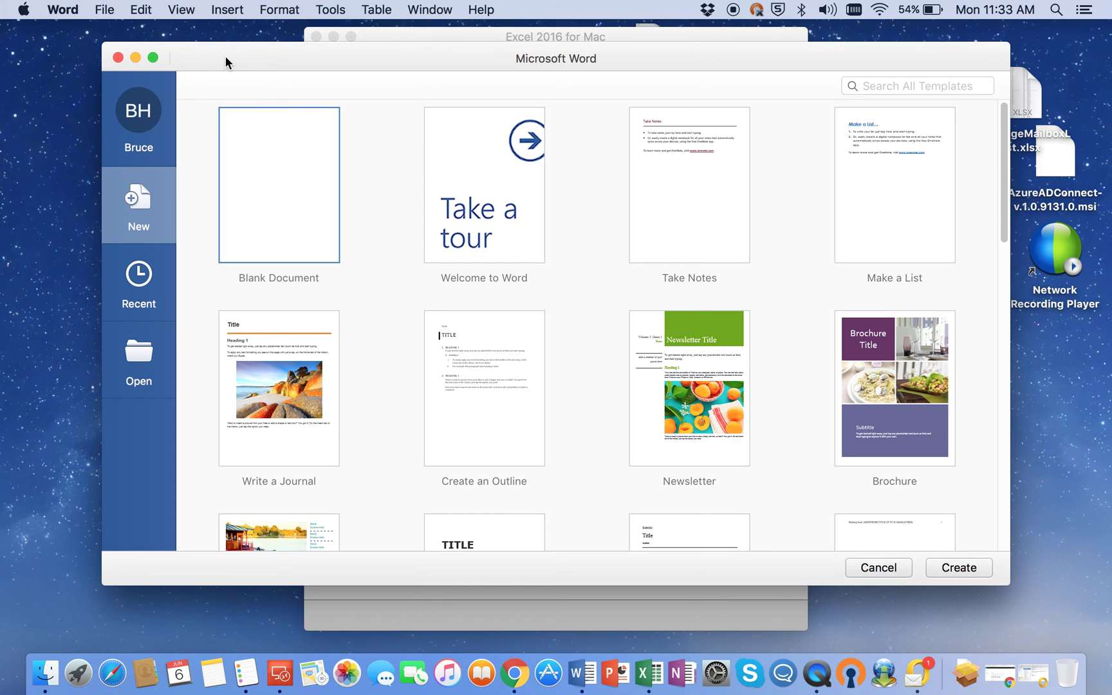
{"action": "left_click_drag", "start_coordinate": [226, 58], "coordinate": [170, 135]}
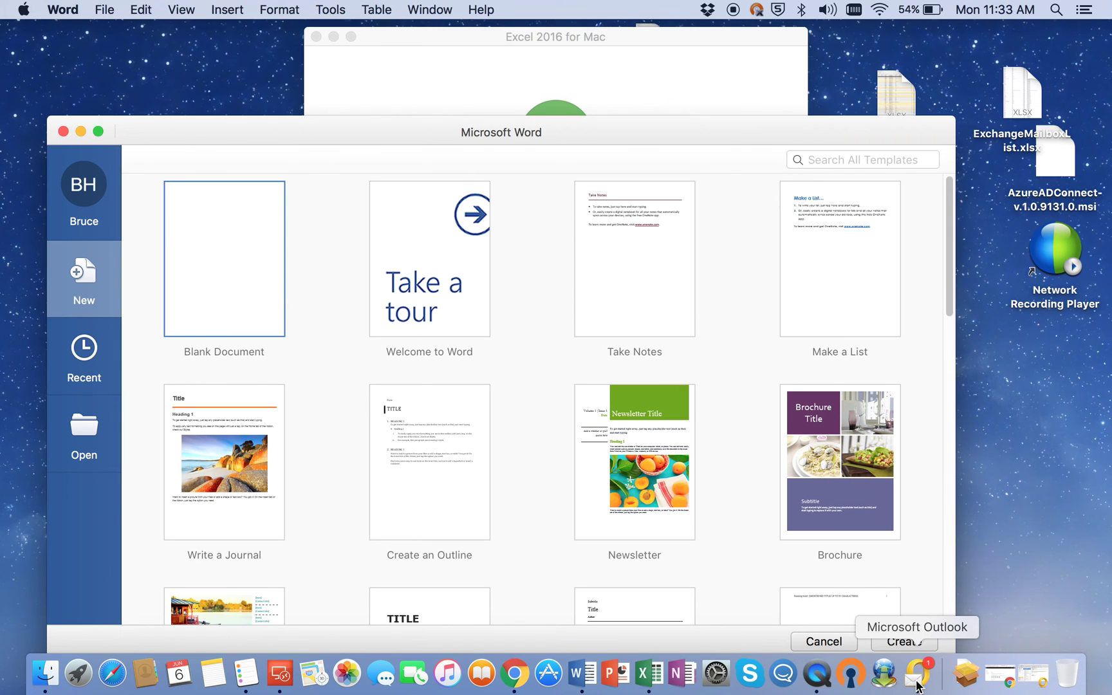
Step: Switch to Chrome and open the Install status page of the Office 365 account through the Office 365 app settings
{"action": "left_click", "coordinate": [514, 674]}
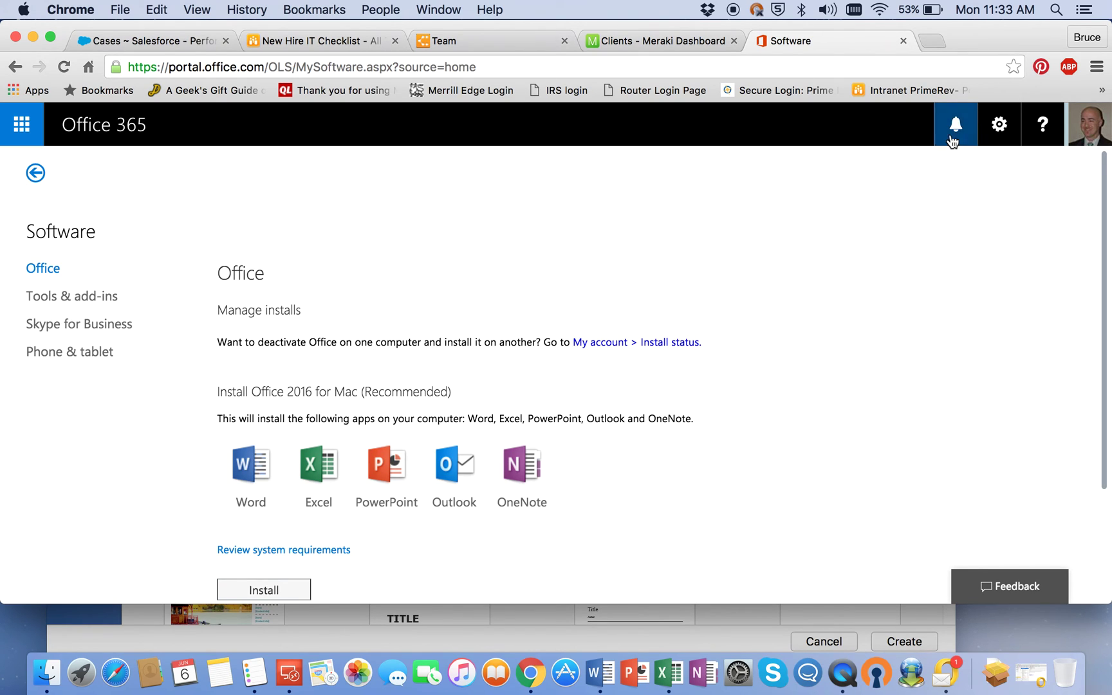
{"action": "left_click", "coordinate": [1000, 130]}
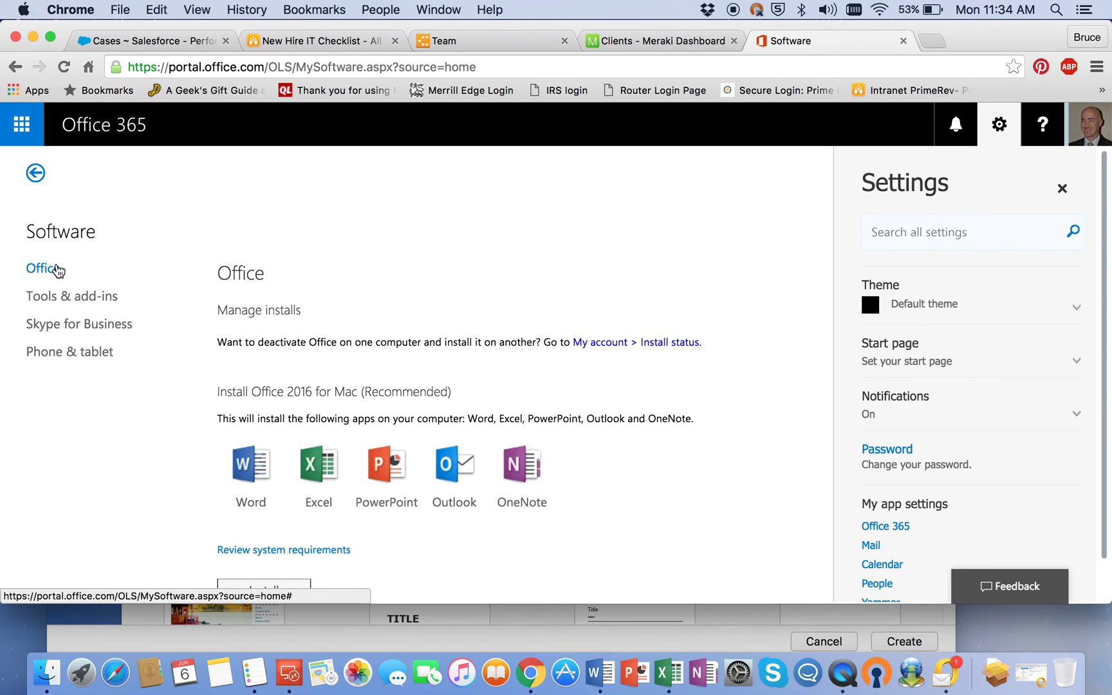
{"action": "left_click", "coordinate": [23, 129]}
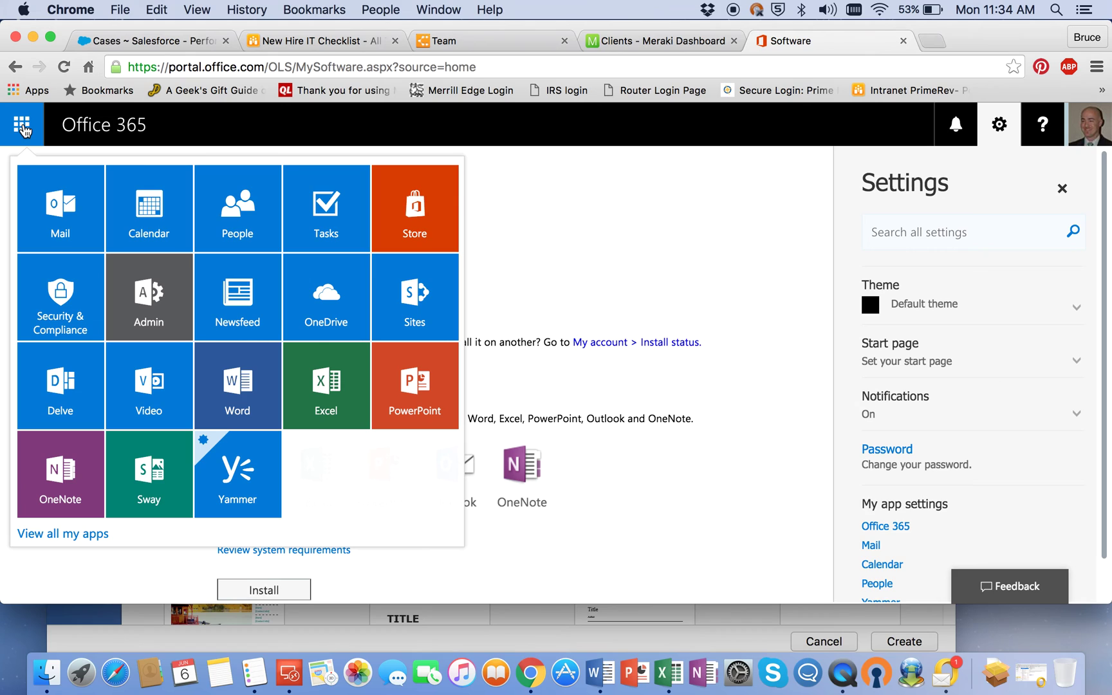
{"action": "left_click", "coordinate": [690, 231]}
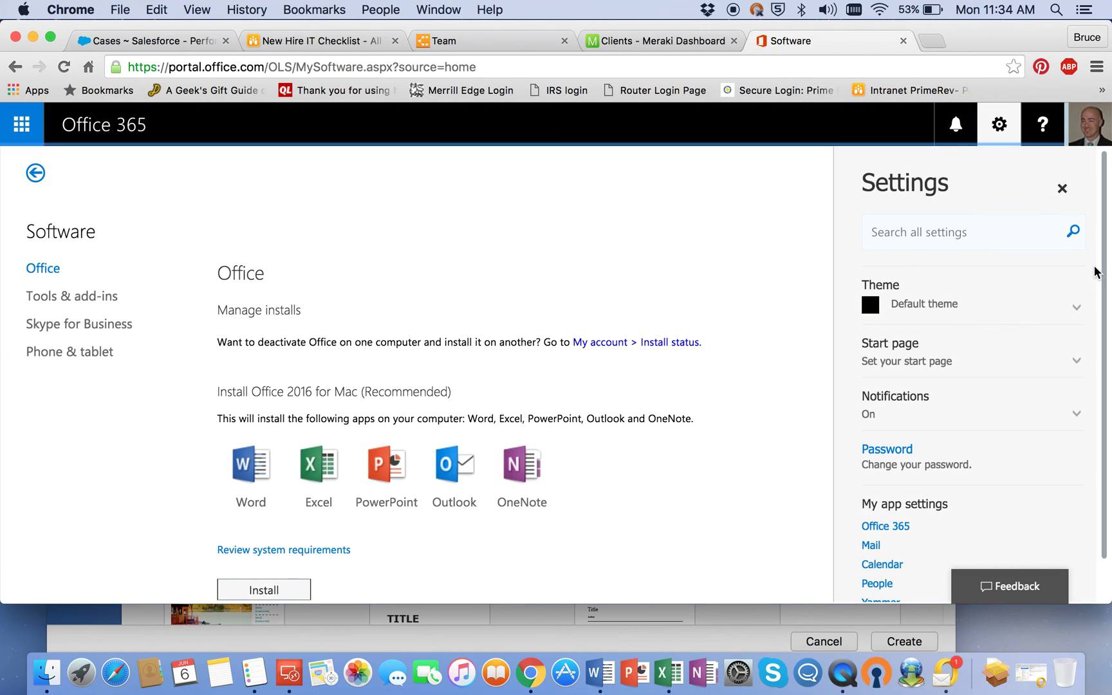
{"action": "left_click_drag", "start_coordinate": [1104, 280], "coordinate": [1102, 364]}
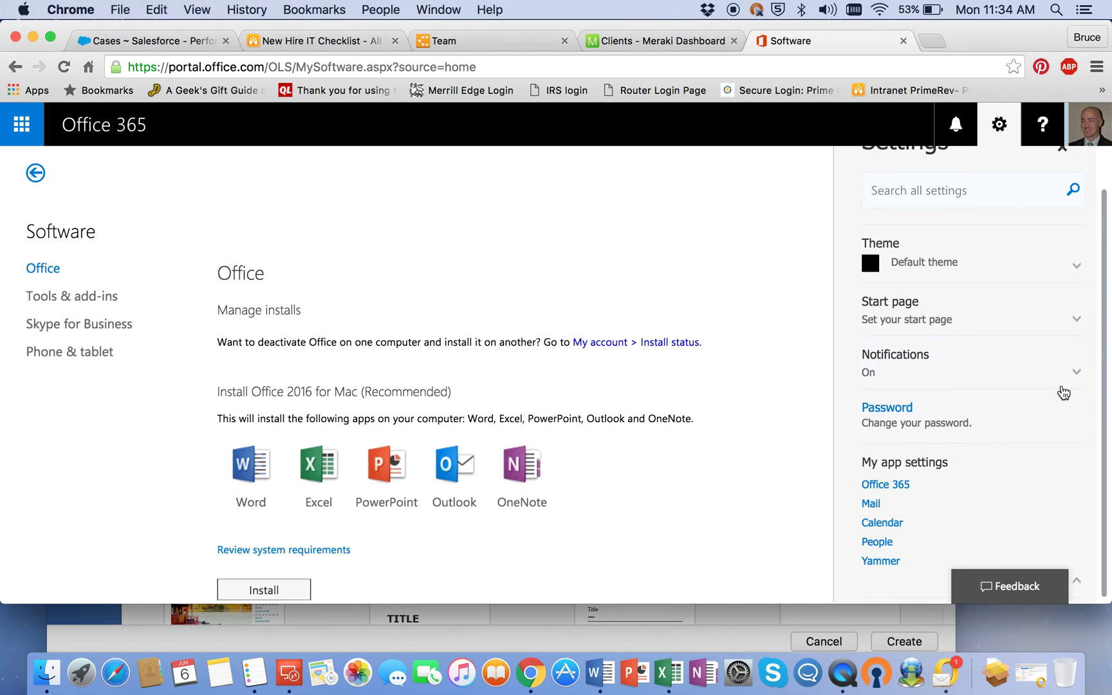
{"action": "left_click", "coordinate": [896, 490]}
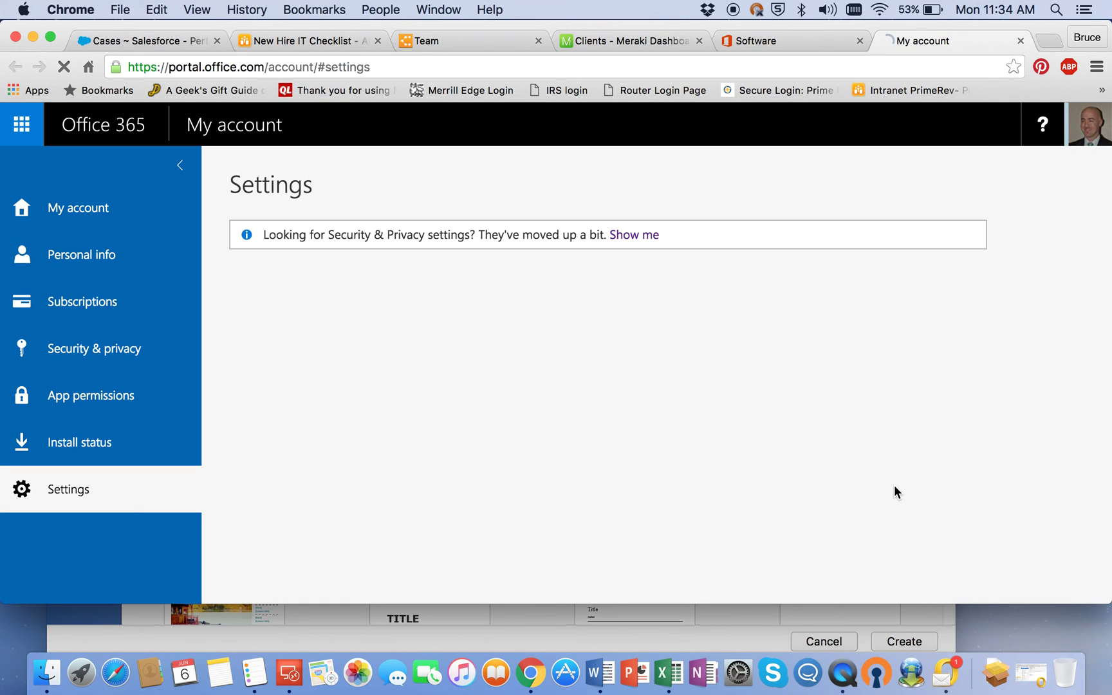
{"action": "left_click", "coordinate": [96, 458]}
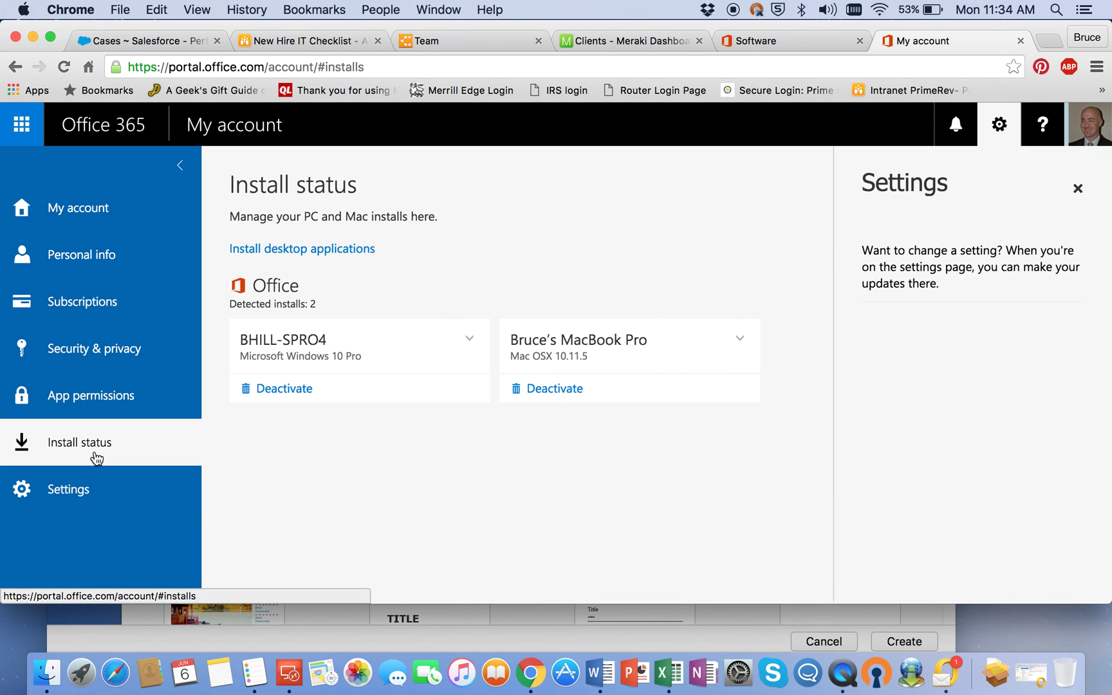